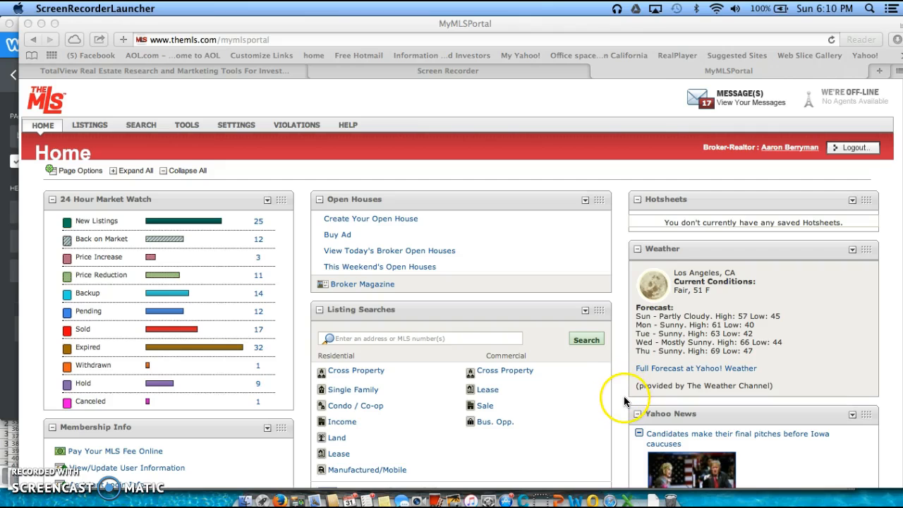
# Begin a Residential Single Family listing search and bring up its Radius Search window
pyautogui.scroll(-1, 623, 397)
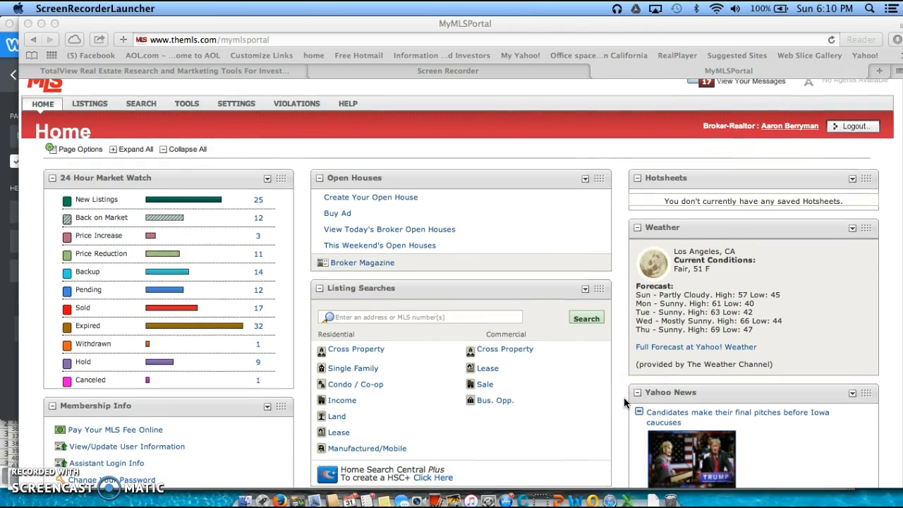
pyautogui.scroll(-2, 624, 402)
pyautogui.scroll(-3, 623, 403)
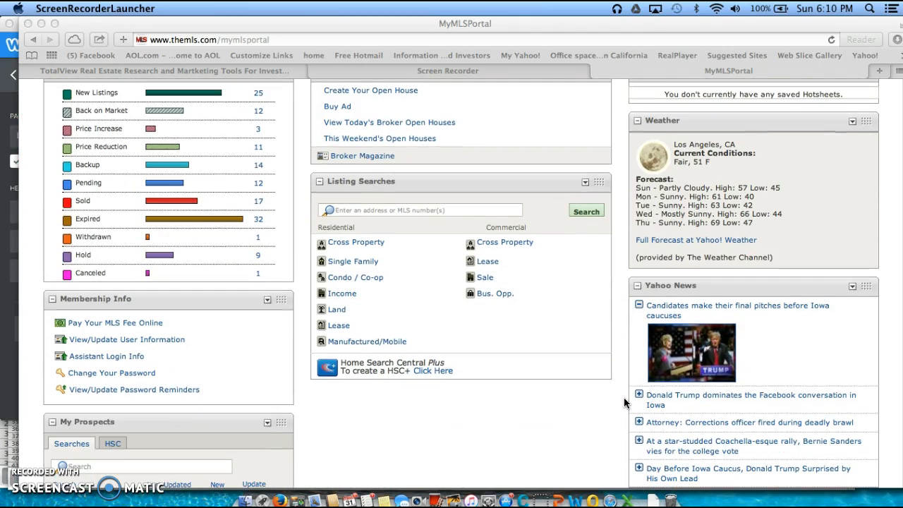
pyautogui.scroll(-6, 624, 402)
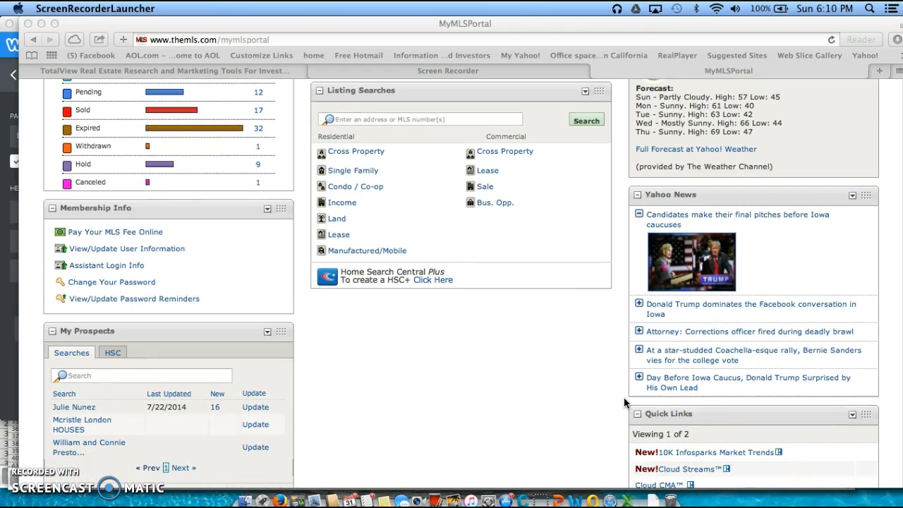
pyautogui.scroll(-3, 624, 402)
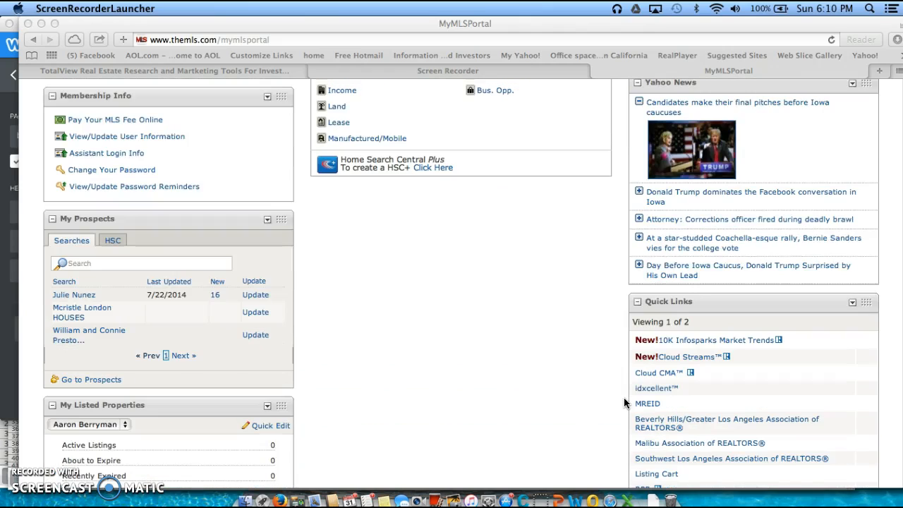
pyautogui.scroll(10, 623, 402)
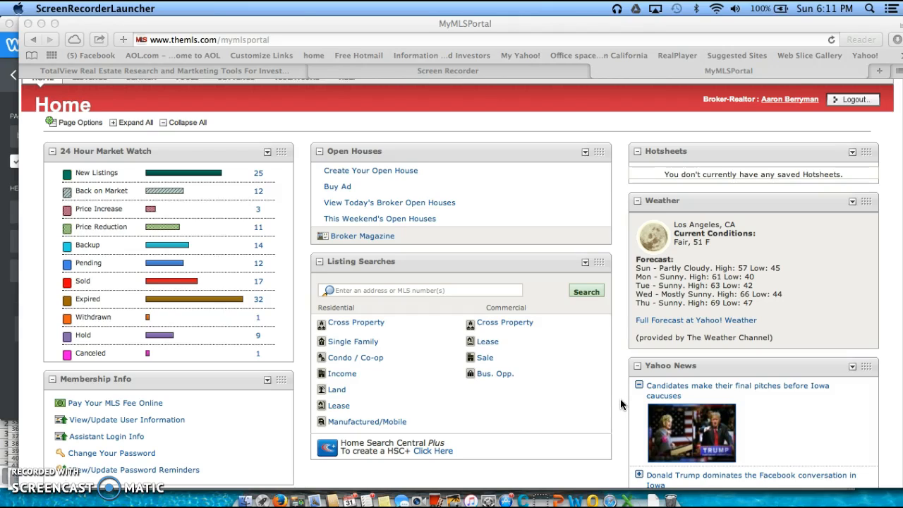
pyautogui.scroll(2, 619, 404)
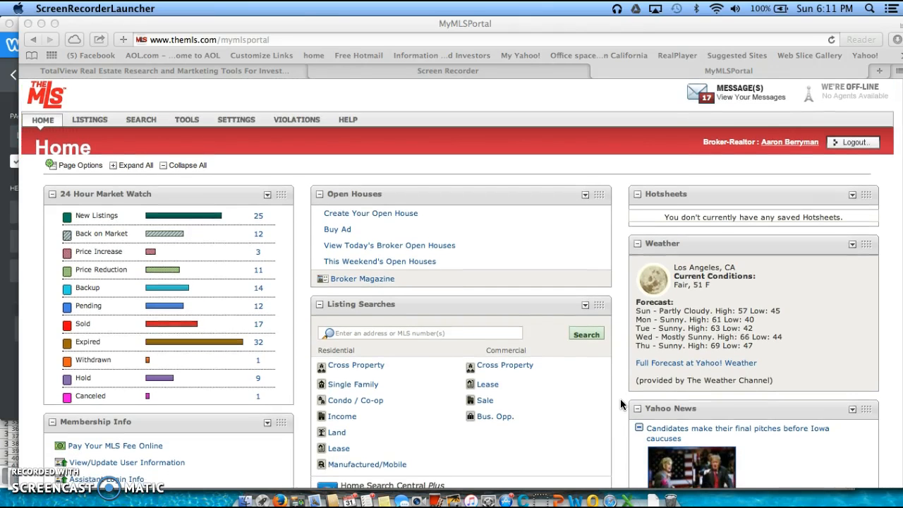
pyautogui.scroll(2, 620, 398)
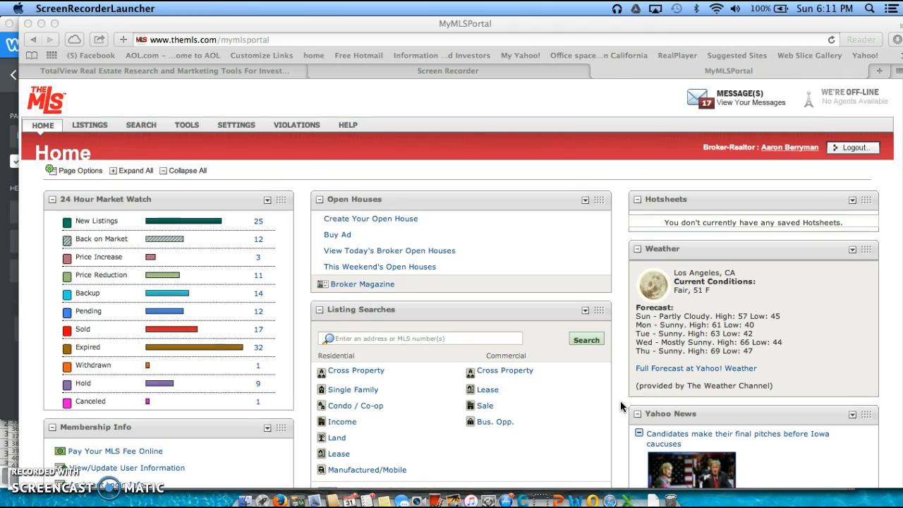
pyautogui.scroll(-1, 620, 401)
pyautogui.scroll(-5, 620, 398)
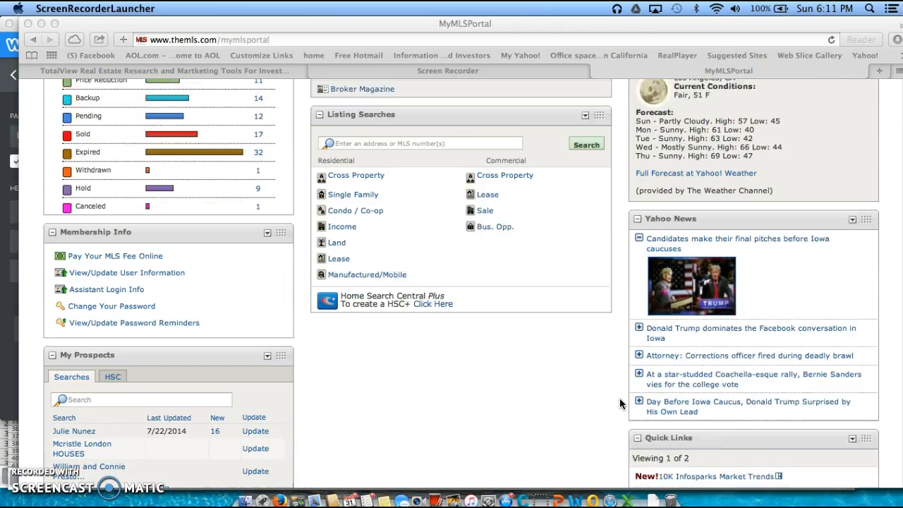
pyautogui.scroll(-3, 620, 403)
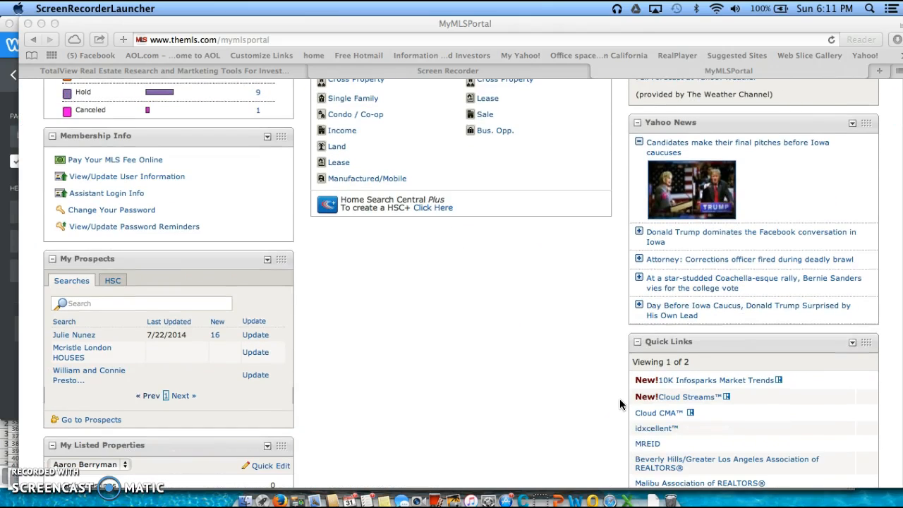
pyautogui.scroll(-1, 620, 404)
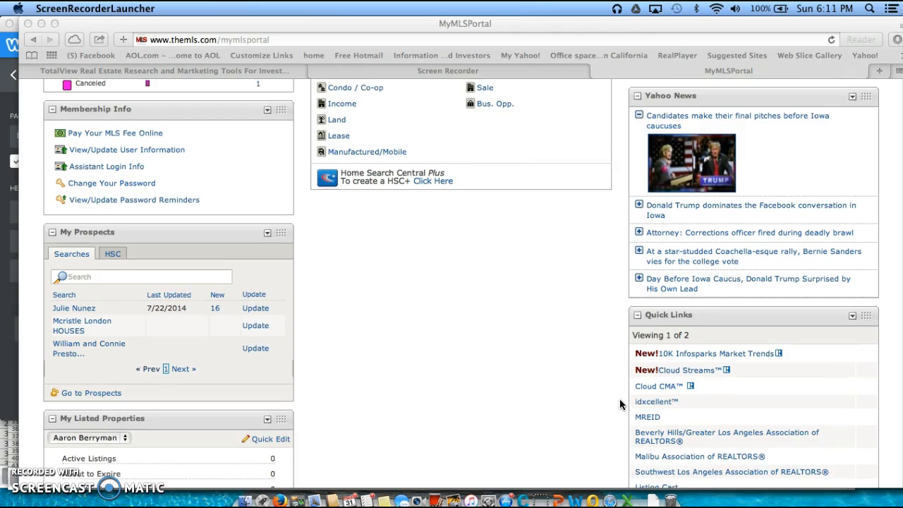
pyautogui.scroll(7, 619, 403)
pyautogui.scroll(2, 620, 409)
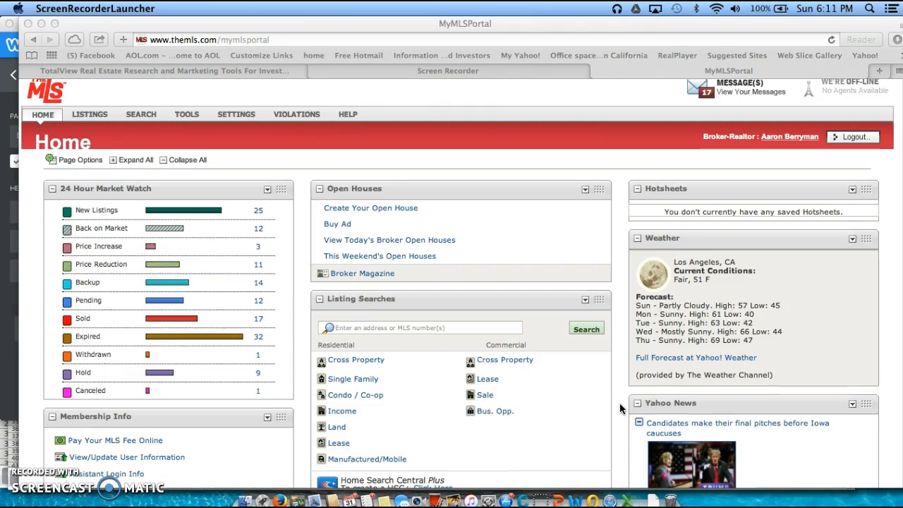
pyautogui.scroll(1, 619, 403)
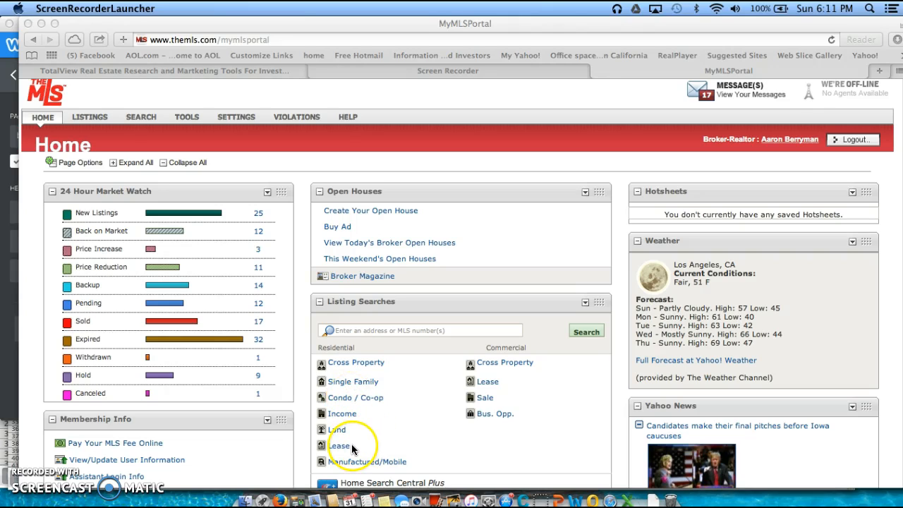
pyautogui.click(352, 380)
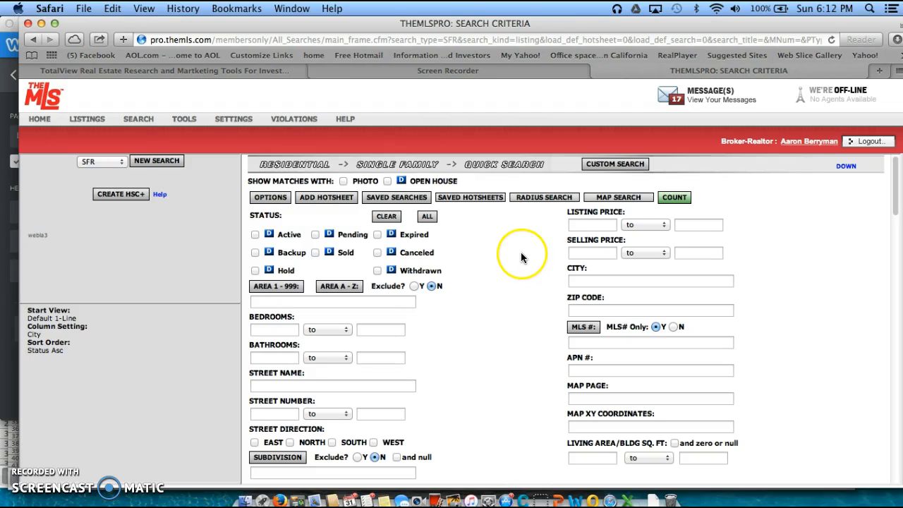
pyautogui.click(543, 200)
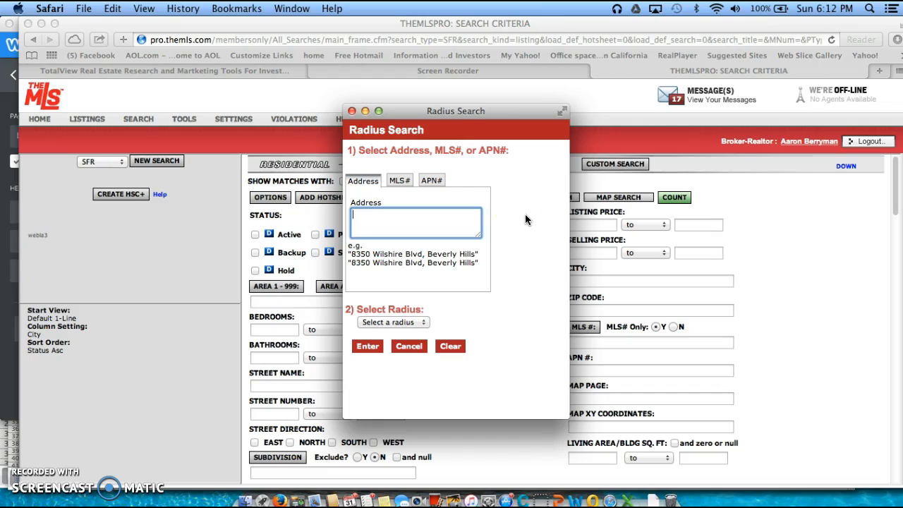
# Enter the center street address with city 'Rialto CA' in the Radius Search address box
pyautogui.click(434, 218)
pyautogui.write('eth')
pyautogui.press('Return')
pyautogui.write('Rialto CA')
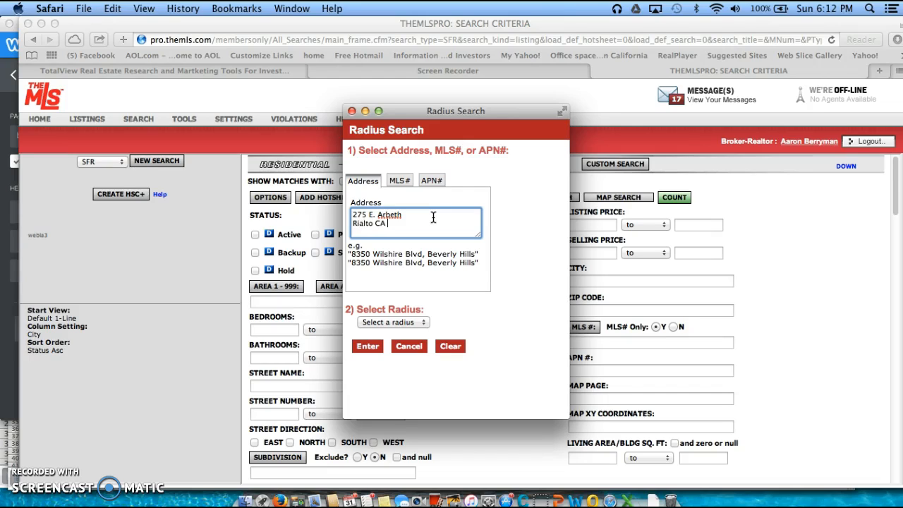
# Choose a 1/2 mi search radius and apply it
pyautogui.click(423, 322)
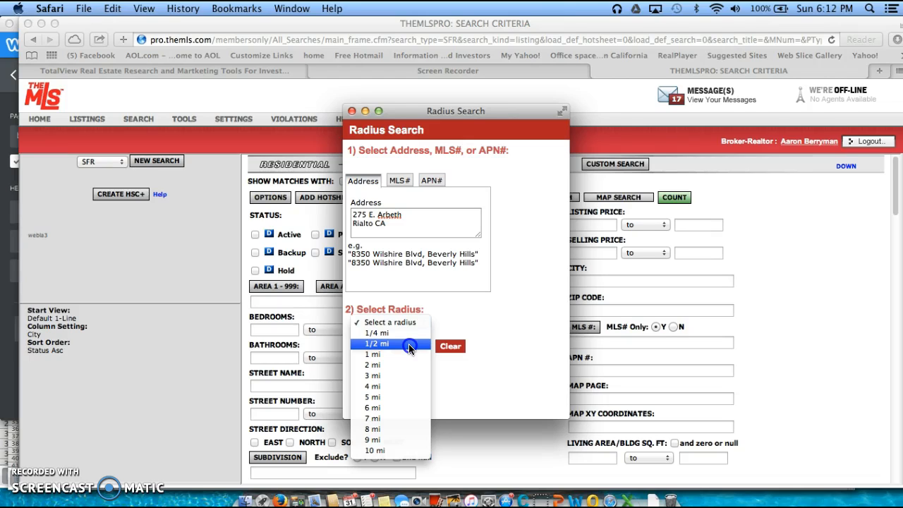
pyautogui.click(409, 345)
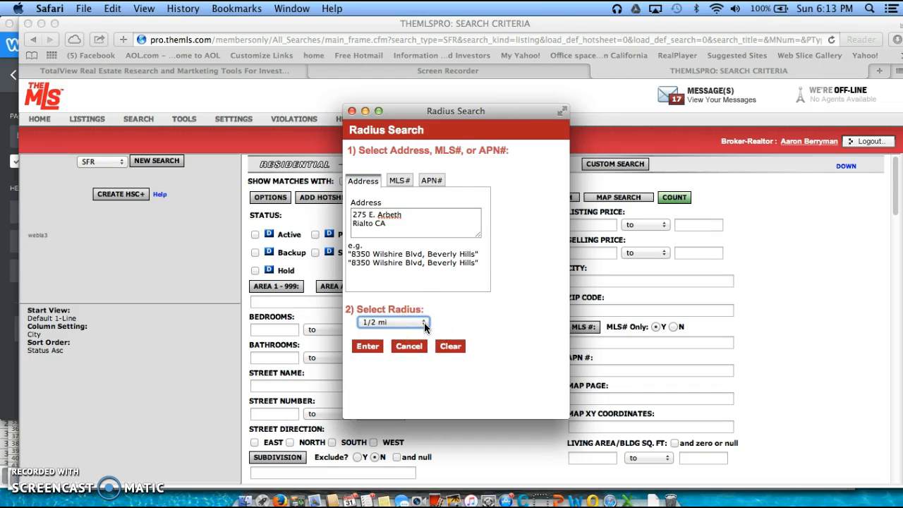
pyautogui.click(367, 345)
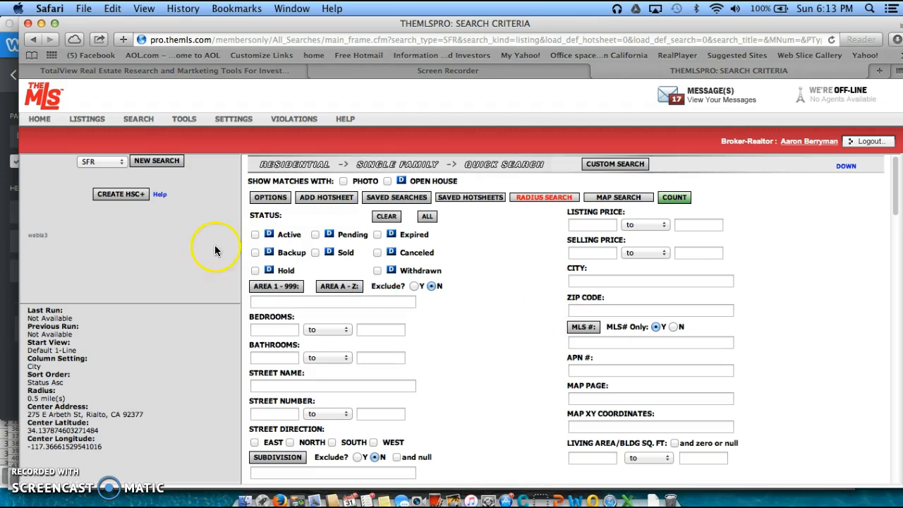
# Tick the Active, Backup, Pending and Sold status checkboxes
pyautogui.click(255, 234)
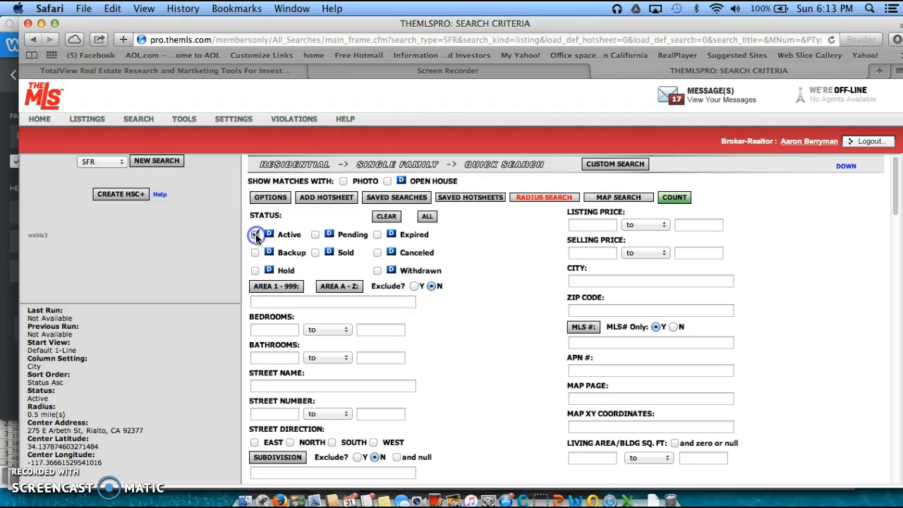
pyautogui.click(255, 252)
pyautogui.click(314, 235)
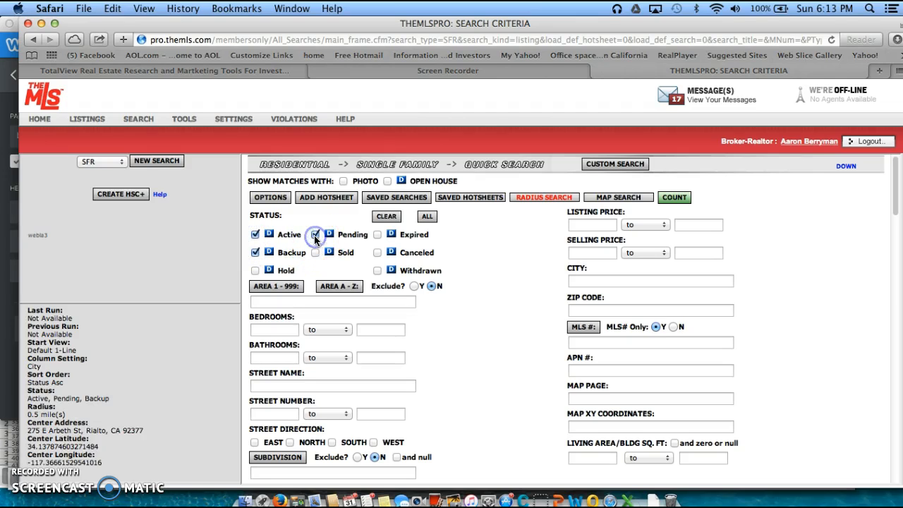
pyautogui.click(314, 253)
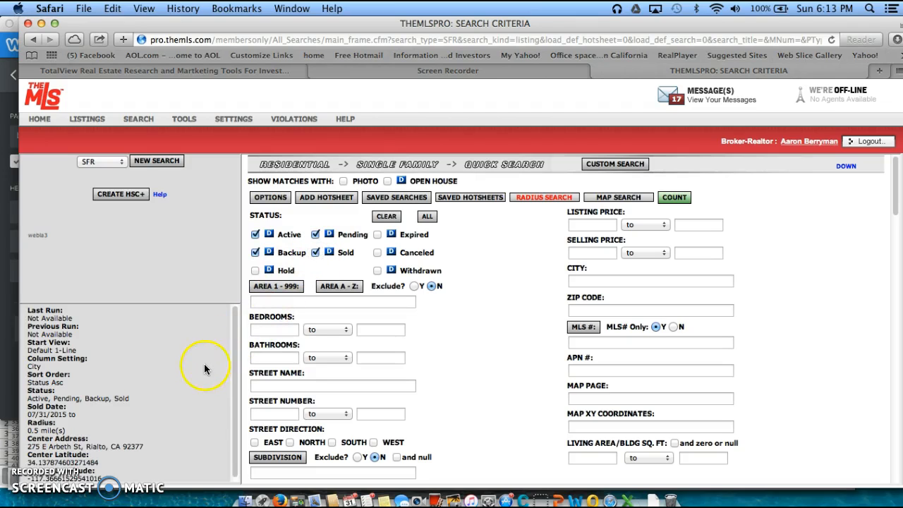
pyautogui.scroll(-1, 197, 366)
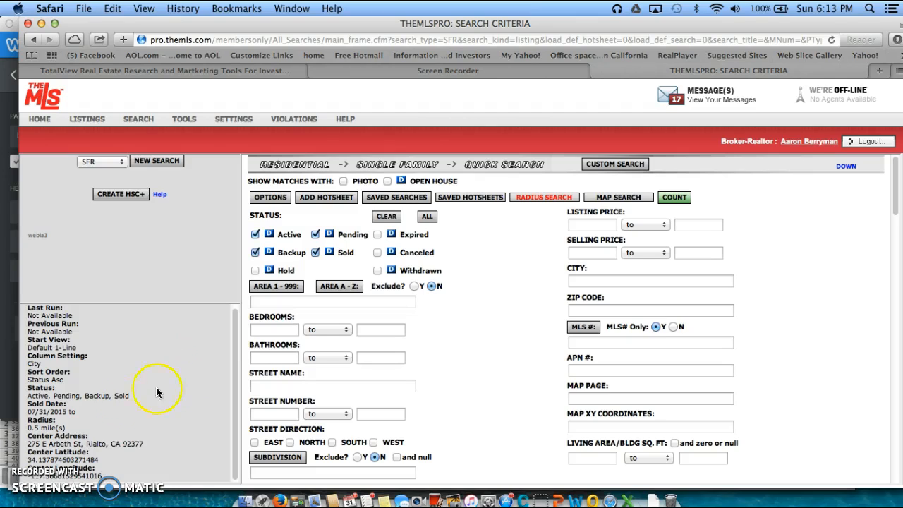
pyautogui.moveTo(81, 415); pyautogui.dragTo(26, 414)
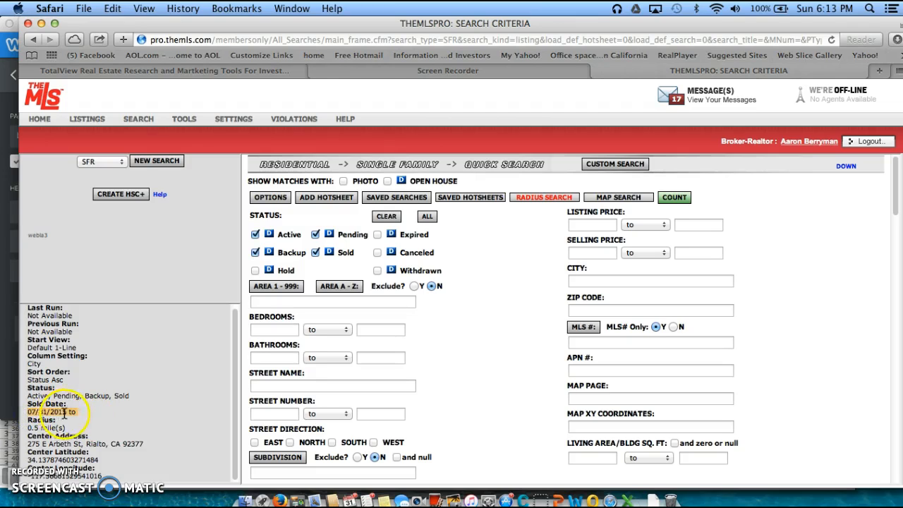
pyautogui.scroll(-5, 399, 416)
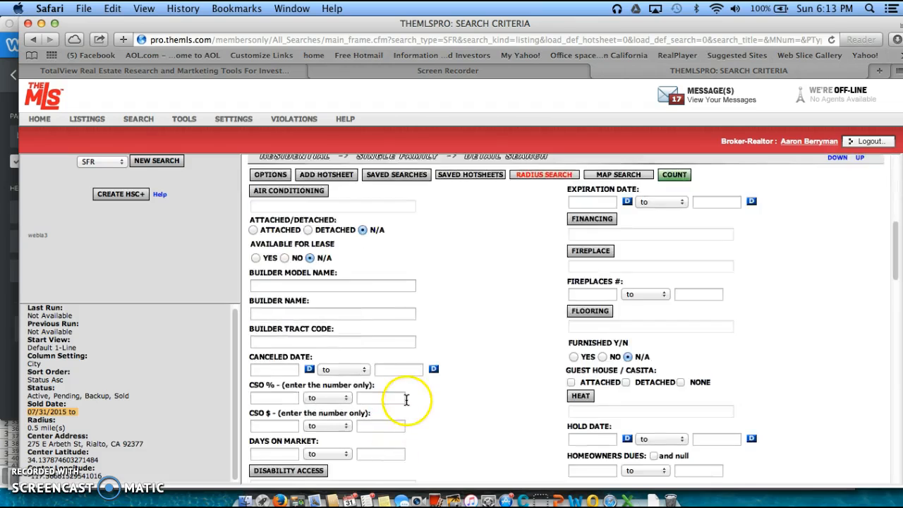
pyautogui.scroll(-10, 405, 400)
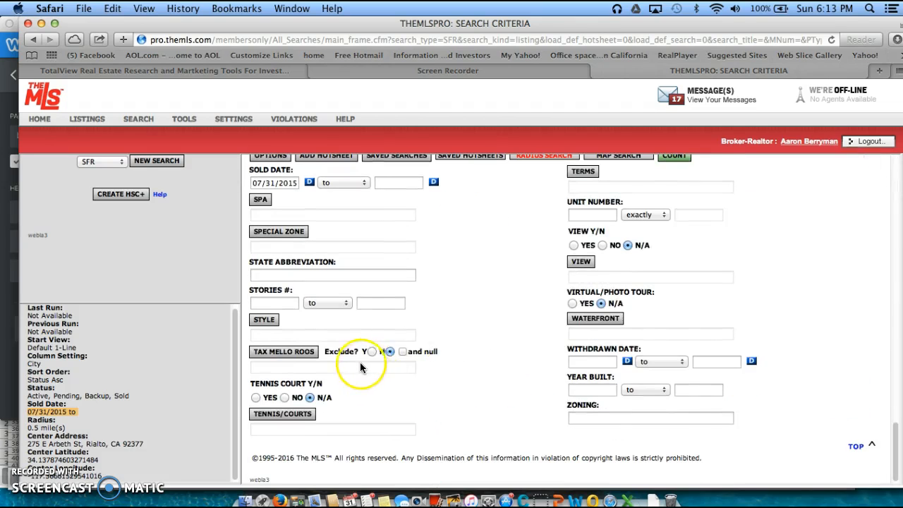
pyautogui.scroll(1, 360, 367)
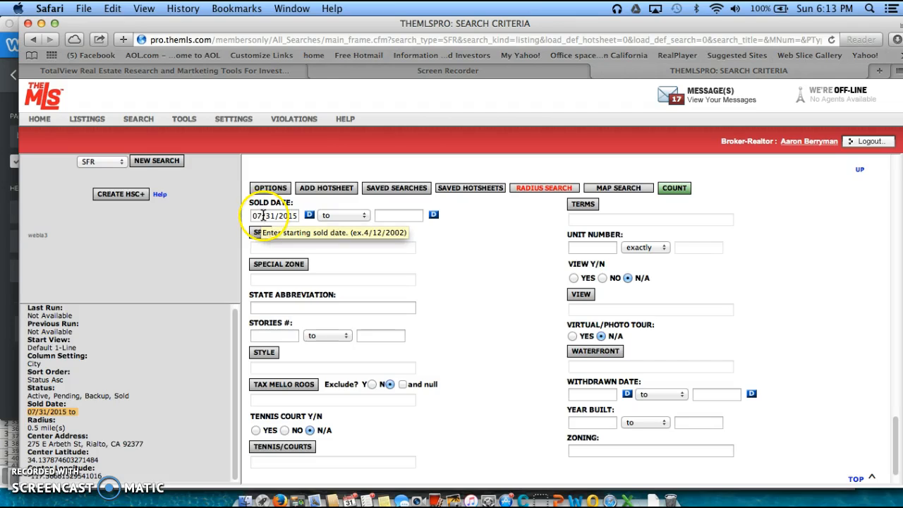
pyautogui.click(378, 215)
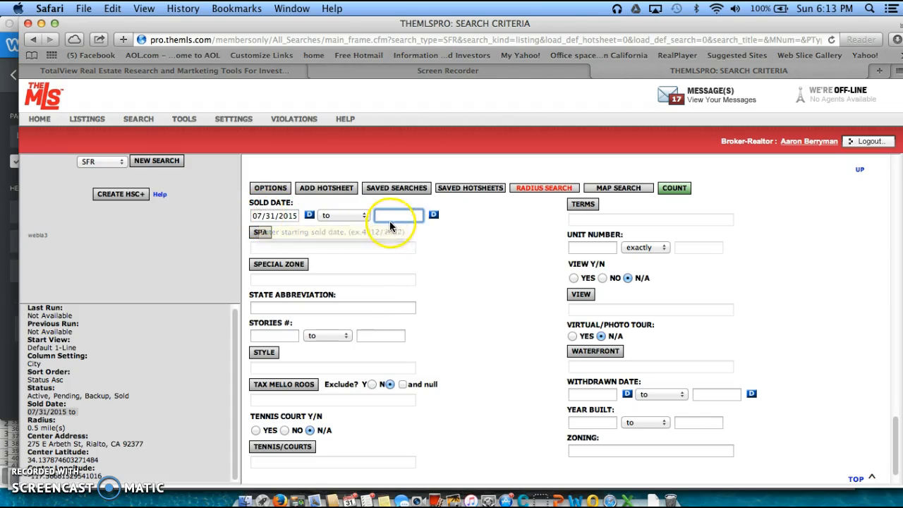
pyautogui.scroll(10, 433, 247)
pyautogui.scroll(10, 438, 250)
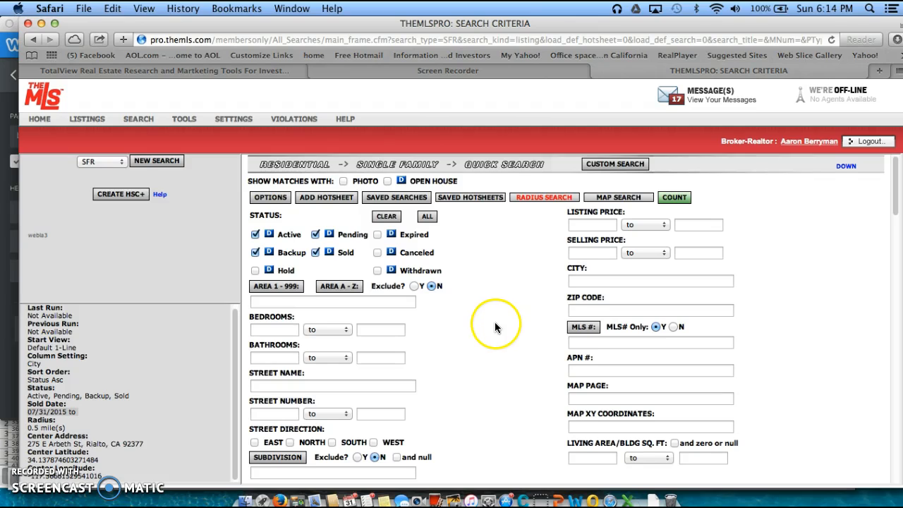
# Set Living Area/Bldg Sq. Ft. to a 1,500 minimum and 1,900 maximum
pyautogui.scroll(-1, 505, 326)
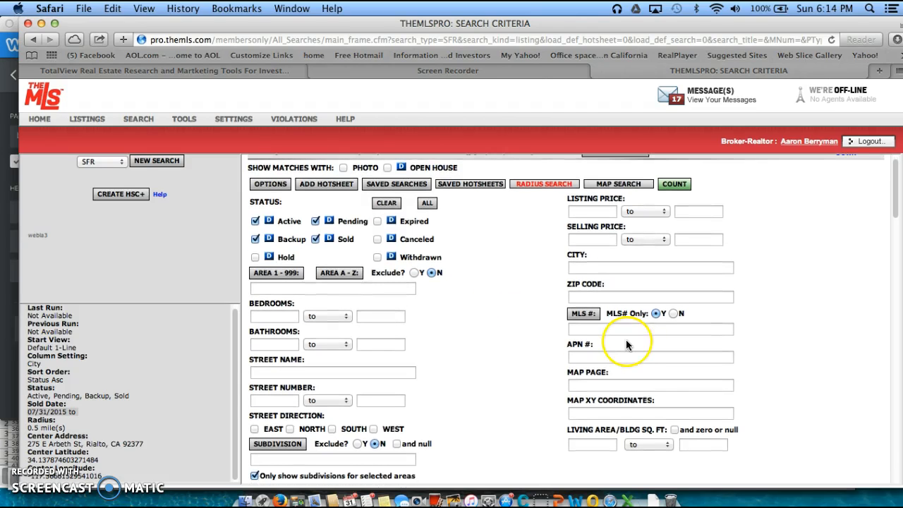
pyautogui.click(596, 444)
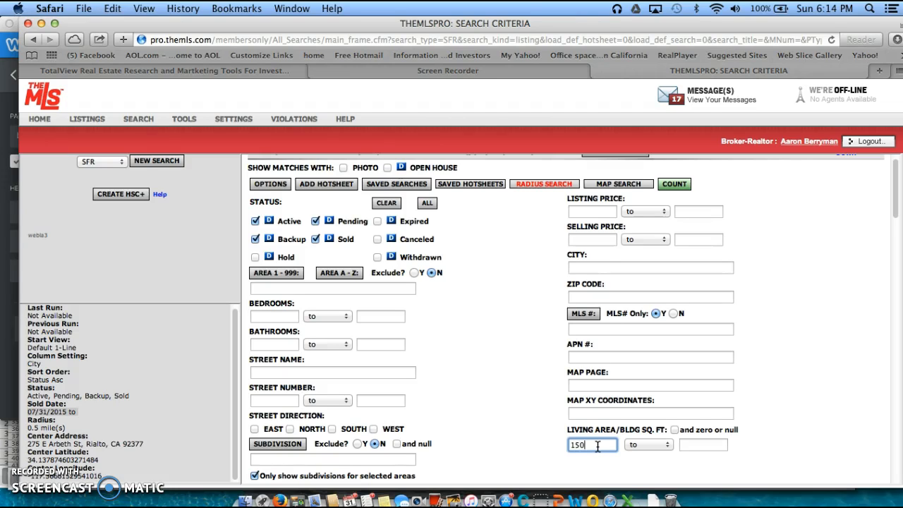
pyautogui.click(689, 444)
pyautogui.write('1900')
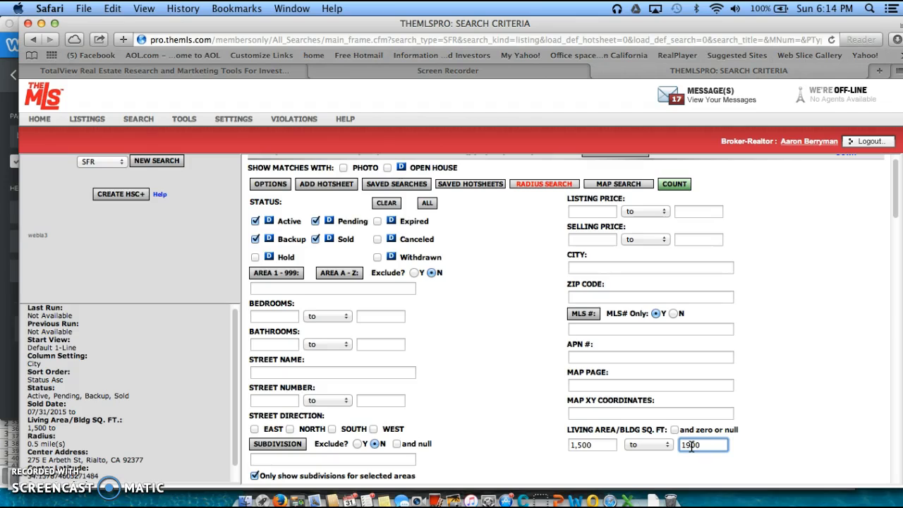
pyautogui.click(816, 330)
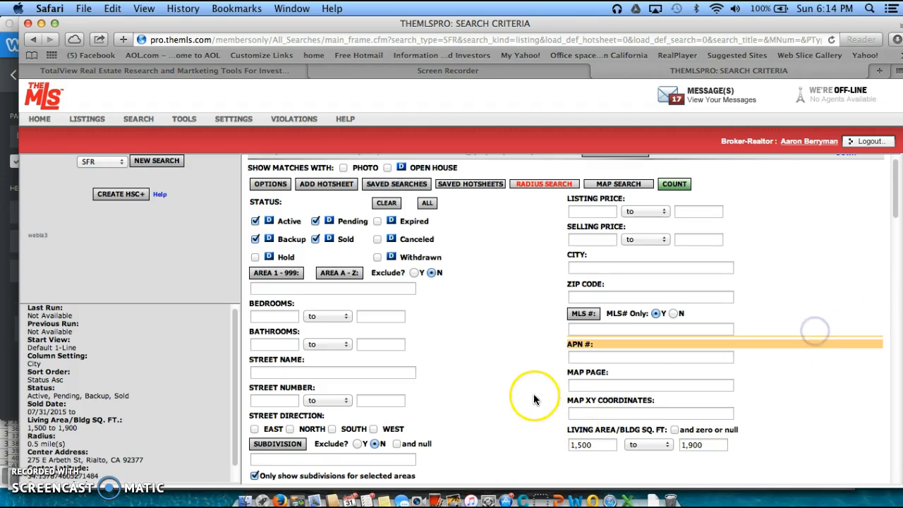
# Add RIALTO as the search city
pyautogui.click(594, 268)
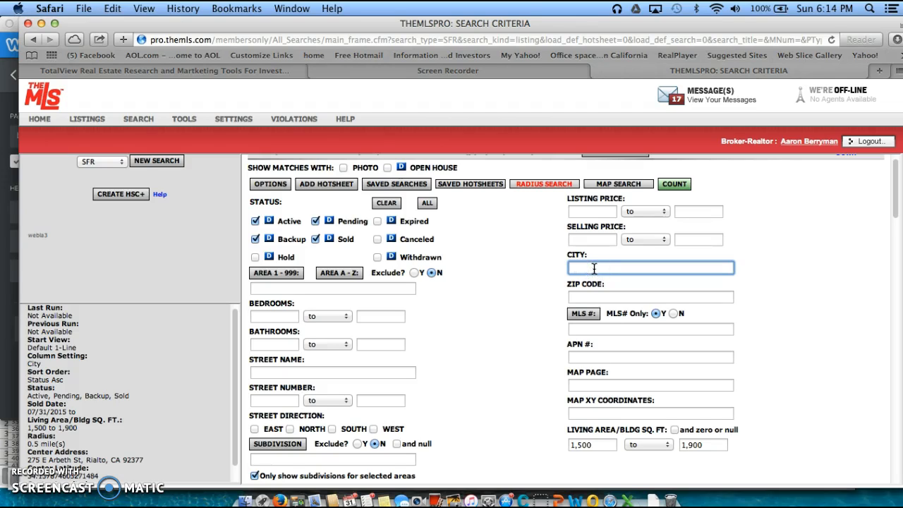
pyautogui.write('Rial')
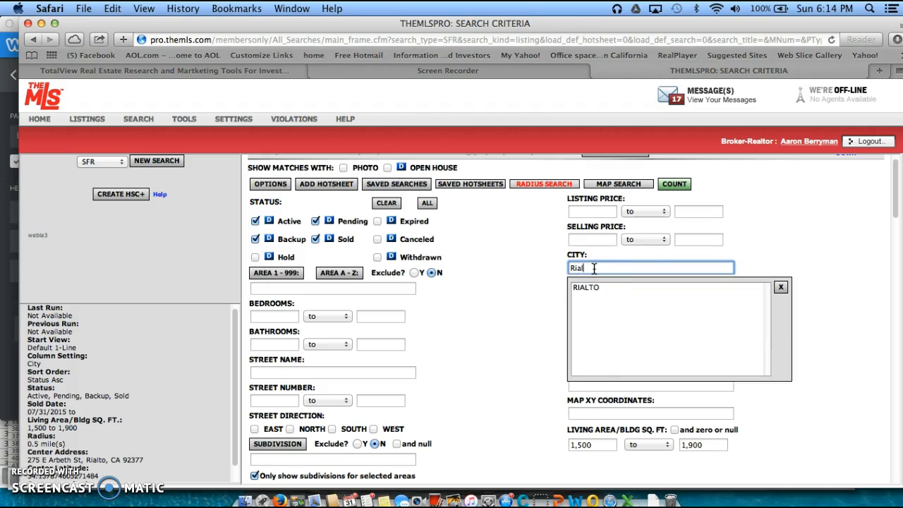
pyautogui.write('to')
pyautogui.press('Return')
pyautogui.click(783, 244)
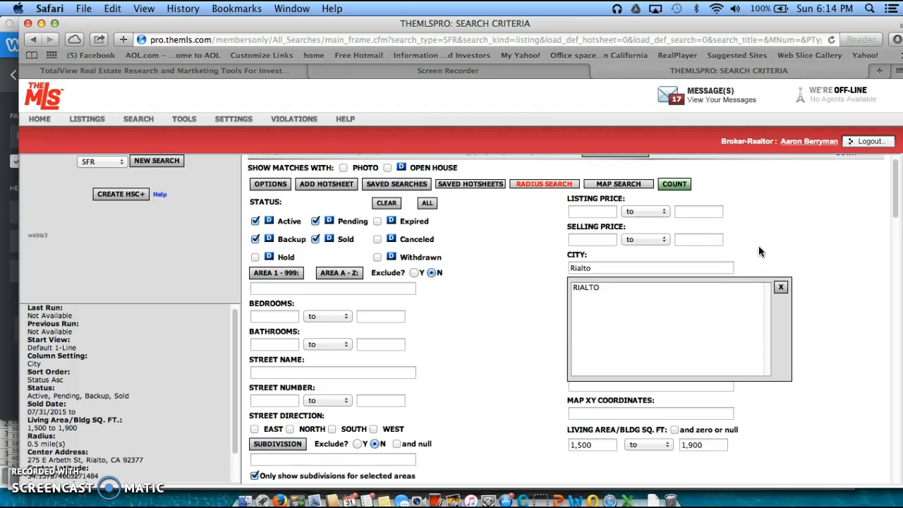
# Count the matching listings, which reports 6 found
pyautogui.click(674, 185)
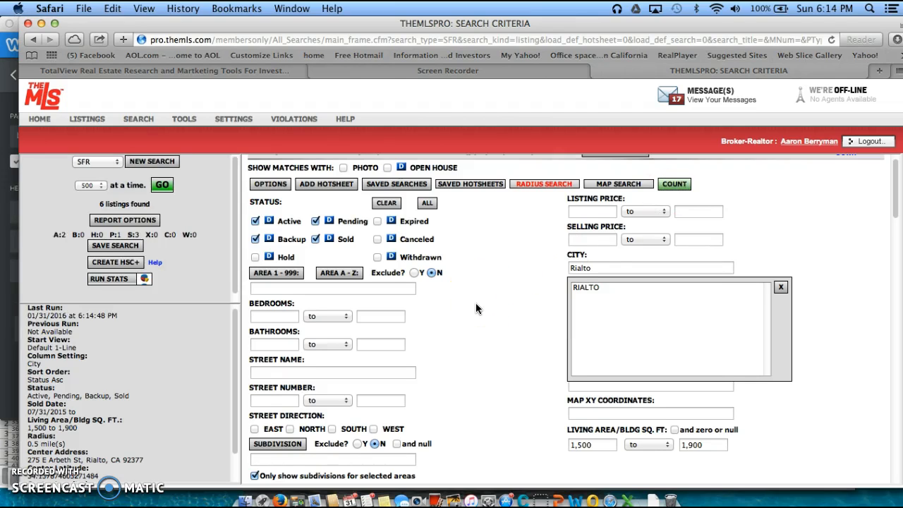
pyautogui.scroll(-3, 476, 308)
pyautogui.scroll(4, 476, 308)
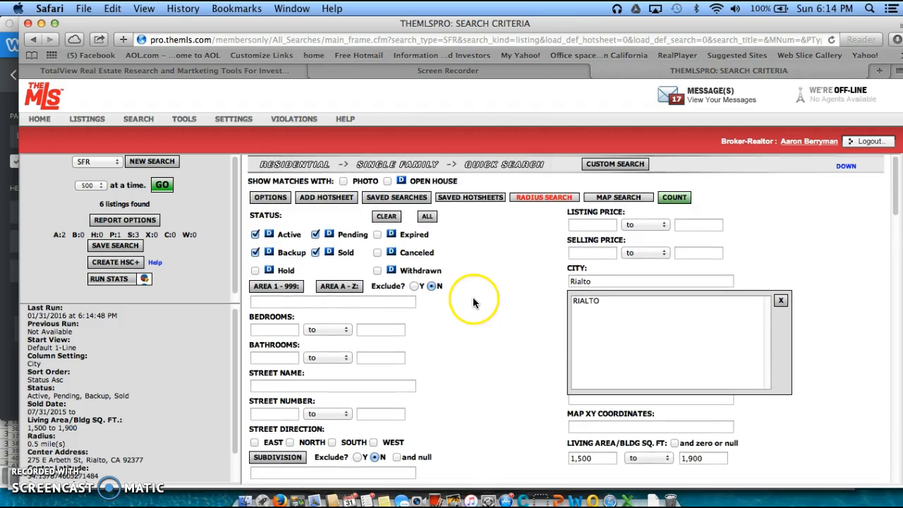
pyautogui.scroll(-4, 536, 339)
pyautogui.scroll(3, 499, 299)
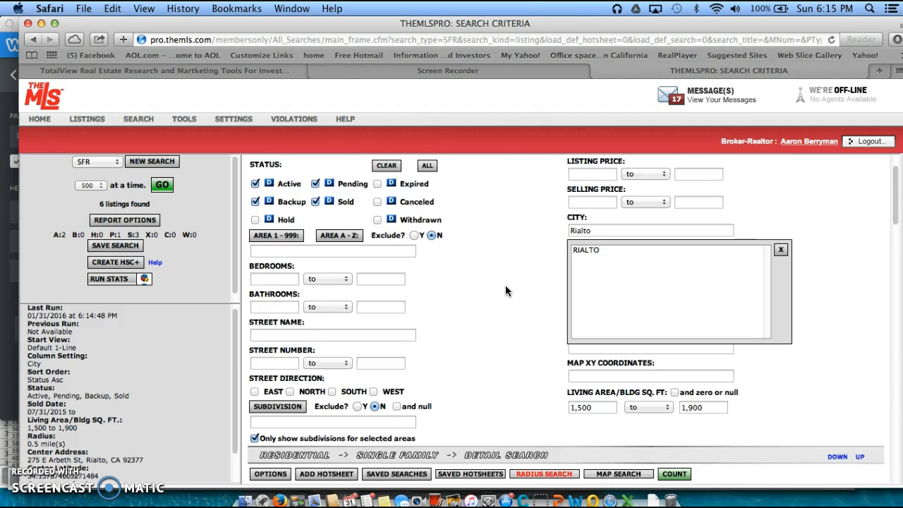
# Change the living area range to 1,400 minimum and 2,000 maximum sq ft
pyautogui.click(583, 404)
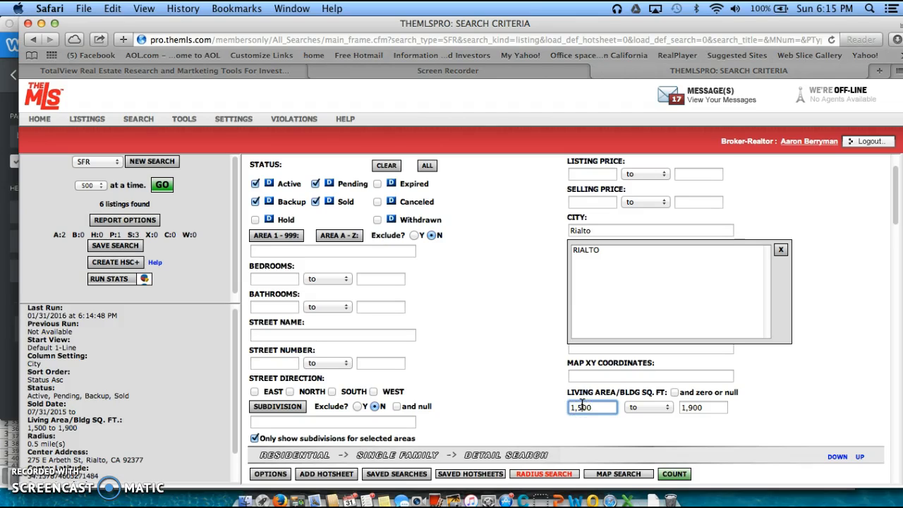
pyautogui.press('BackSpace')
pyautogui.write('4')
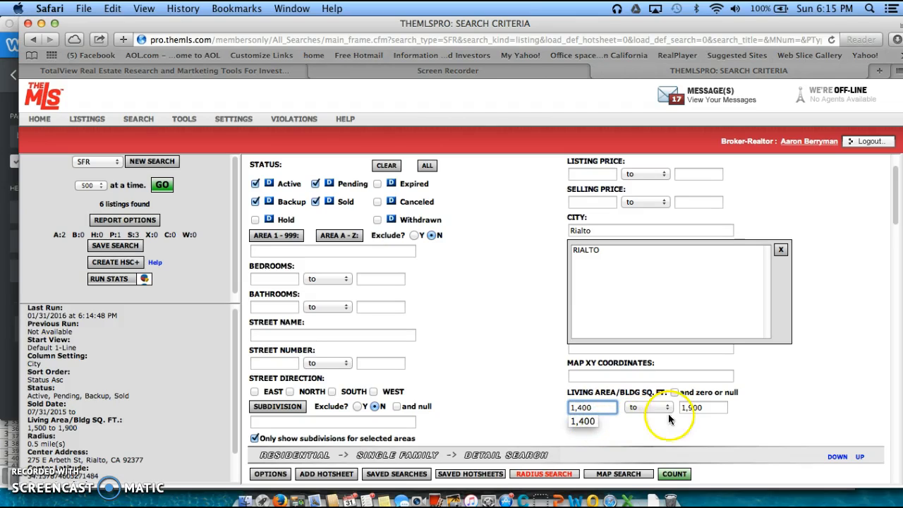
pyautogui.moveTo(693, 406); pyautogui.dragTo(671, 402)
pyautogui.write('2,')
pyautogui.write('0')
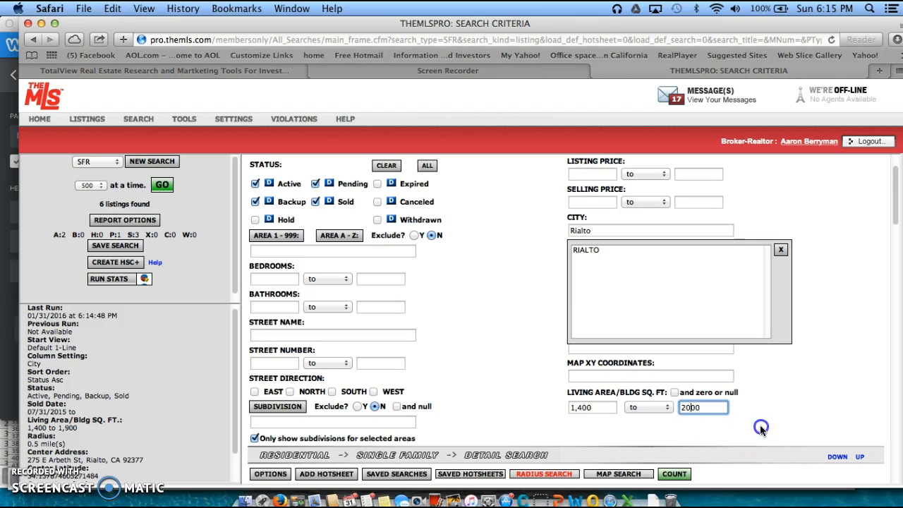
# Recount the listings, now showing 9 found
pyautogui.click(676, 476)
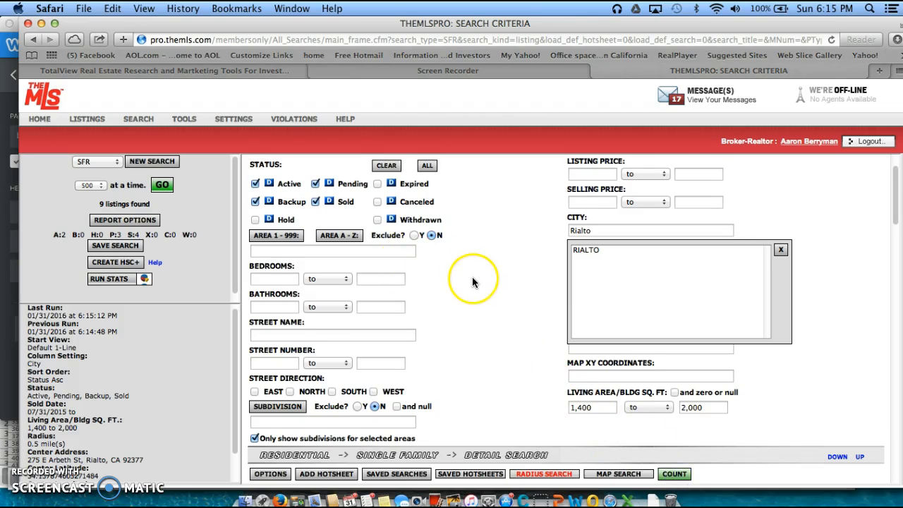
pyautogui.scroll(1, 472, 278)
pyautogui.scroll(1, 472, 278)
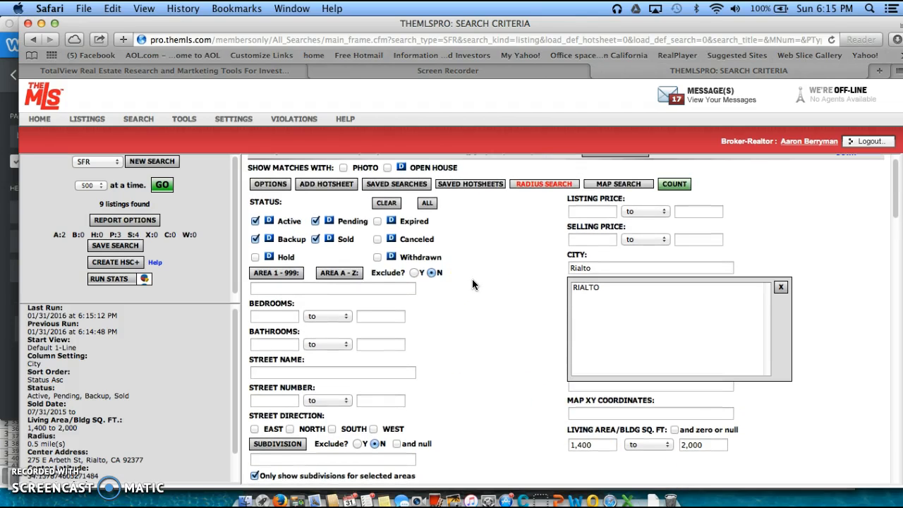
pyautogui.scroll(1, 472, 279)
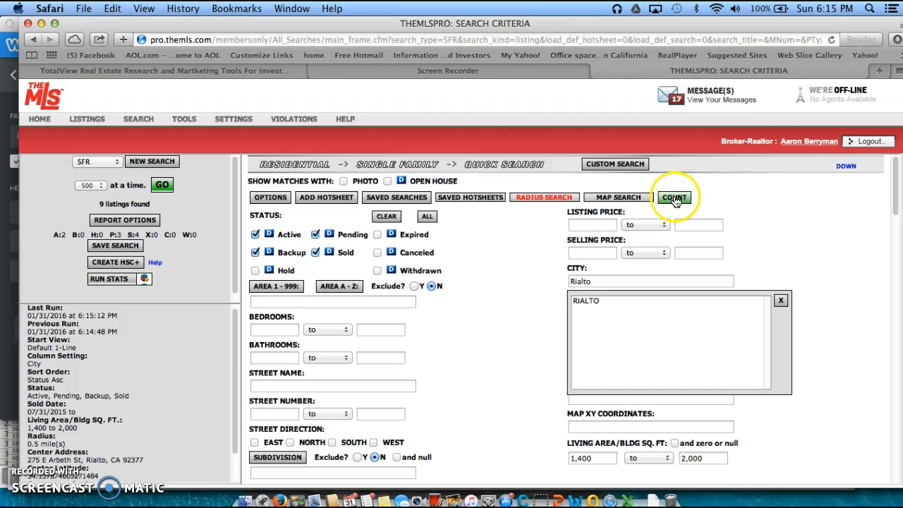
# Open the 9 listings in the One line Report and review rows, like row 3's 1,932 sq ft
pyautogui.click(164, 187)
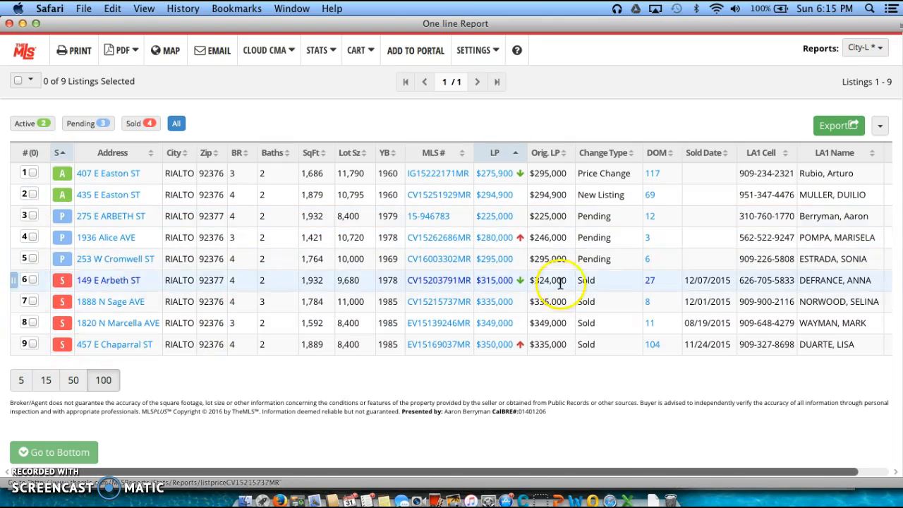
pyautogui.click(503, 220)
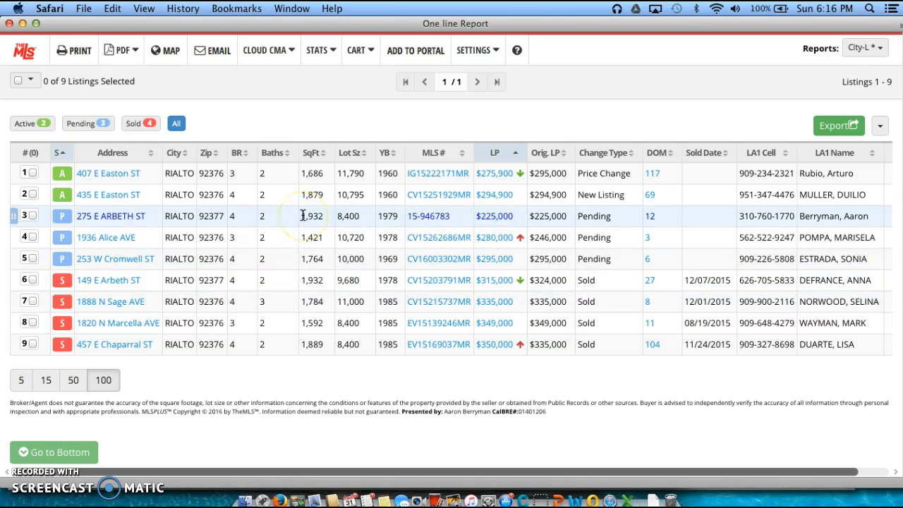
pyautogui.moveTo(302, 216); pyautogui.dragTo(320, 227)
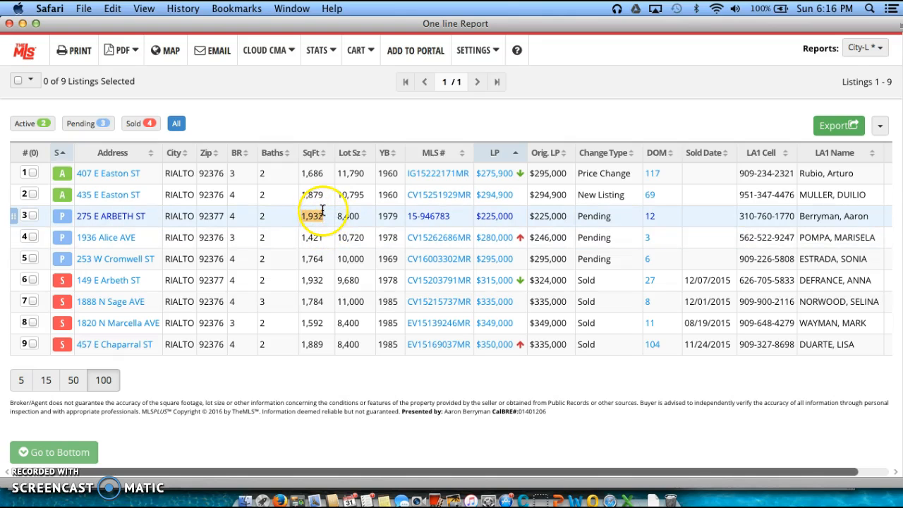
pyautogui.click(280, 8)
pyautogui.click(320, 176)
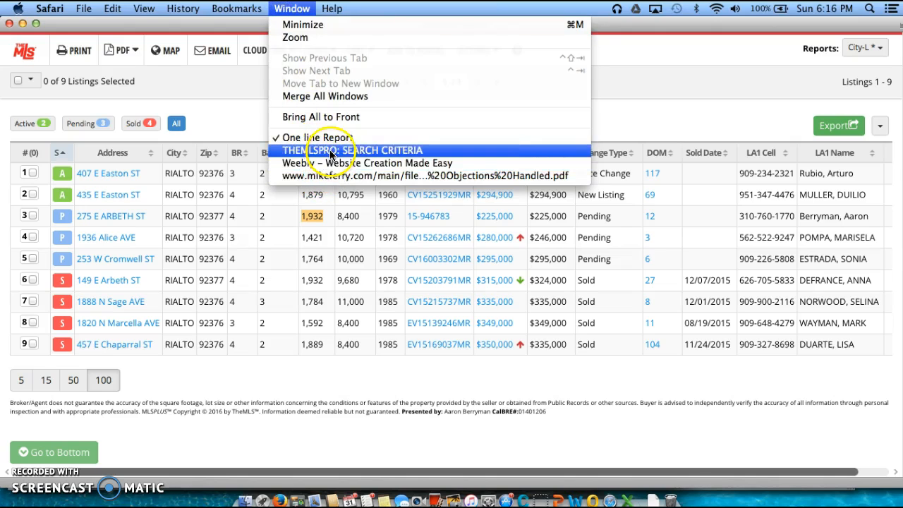
# Back in Search Criteria, set living area to 1,600–2,200 sq ft, recount, and open the report
pyautogui.click(323, 149)
pyautogui.scroll(-1, 529, 315)
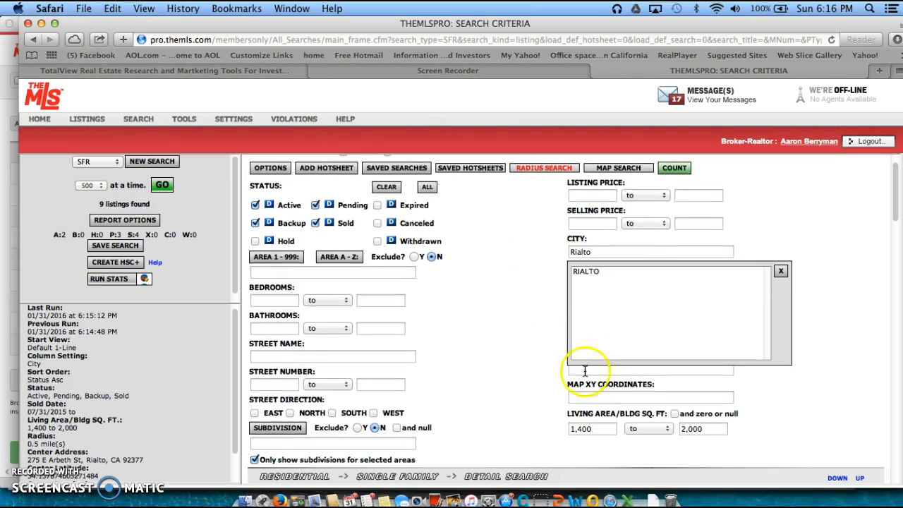
pyautogui.click(583, 428)
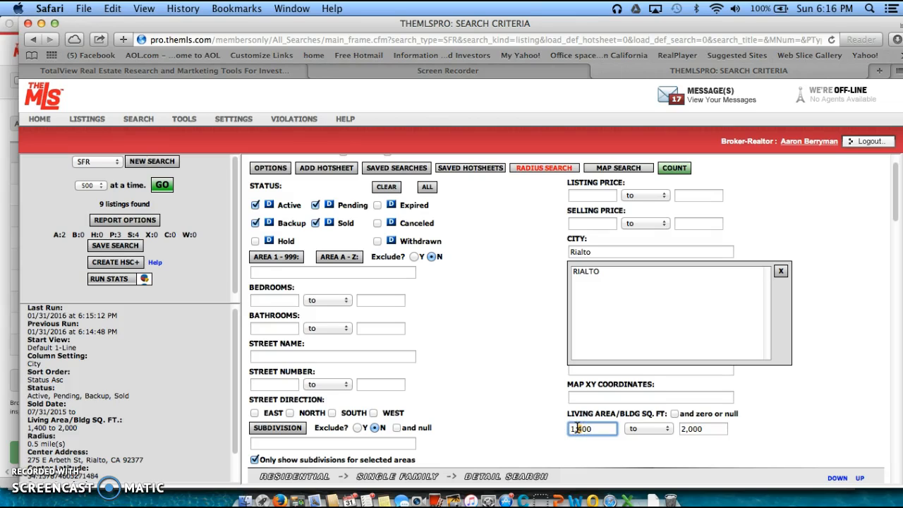
pyautogui.click(691, 428)
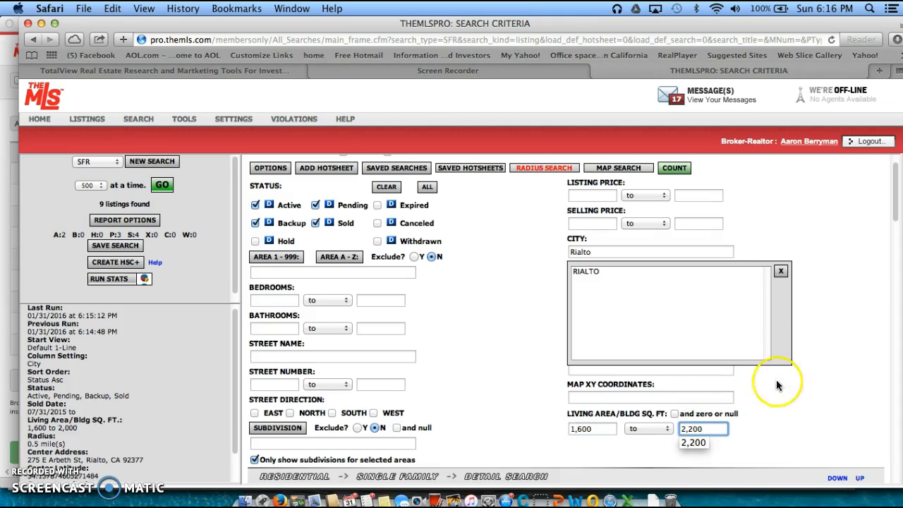
pyautogui.click(672, 172)
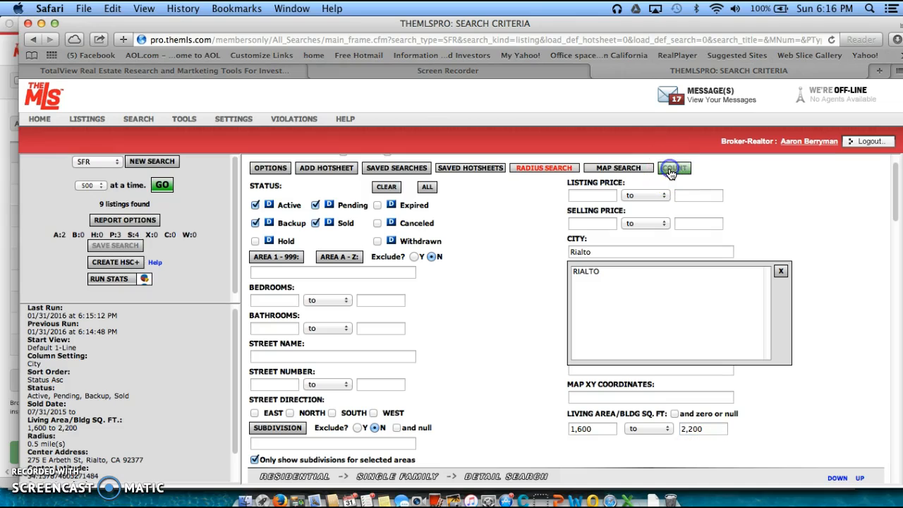
pyautogui.click(167, 186)
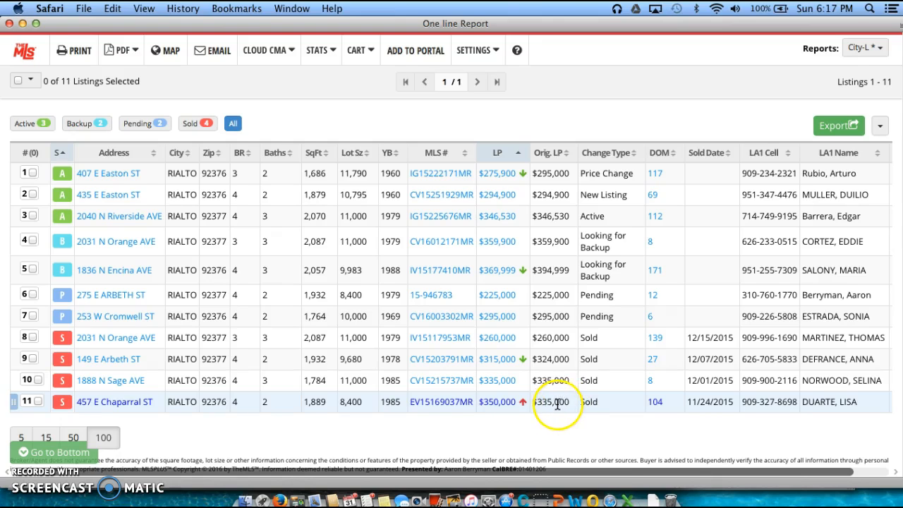
# Scroll through the 11 report listings, priced $225,000 to $369,999
pyautogui.scroll(-1, 533, 302)
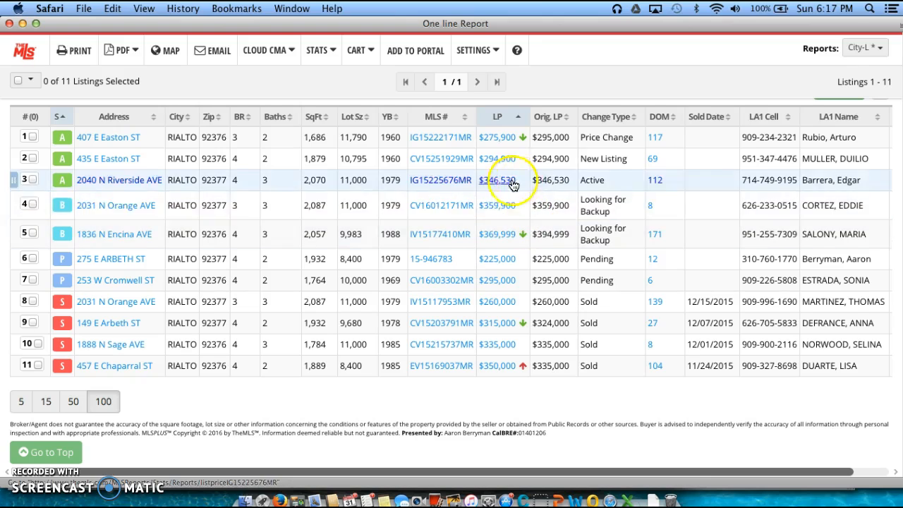
pyautogui.scroll(1, 502, 199)
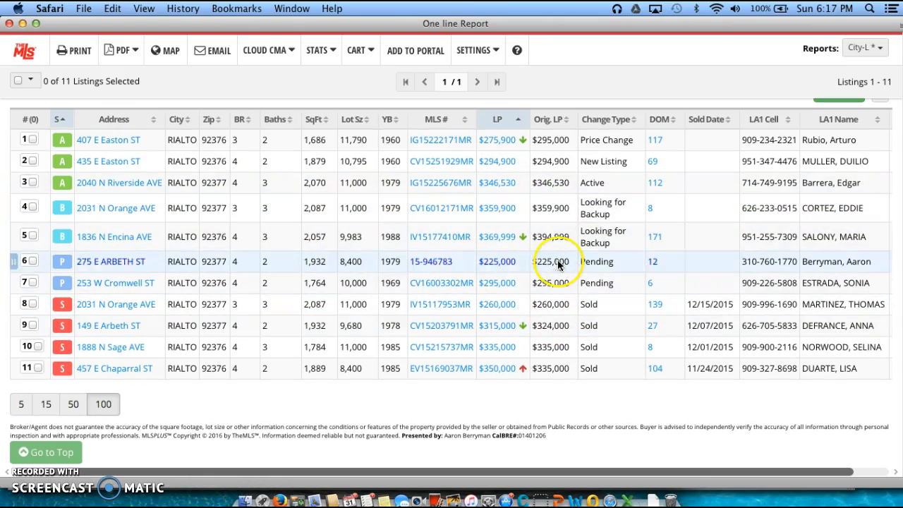
pyautogui.click(291, 9)
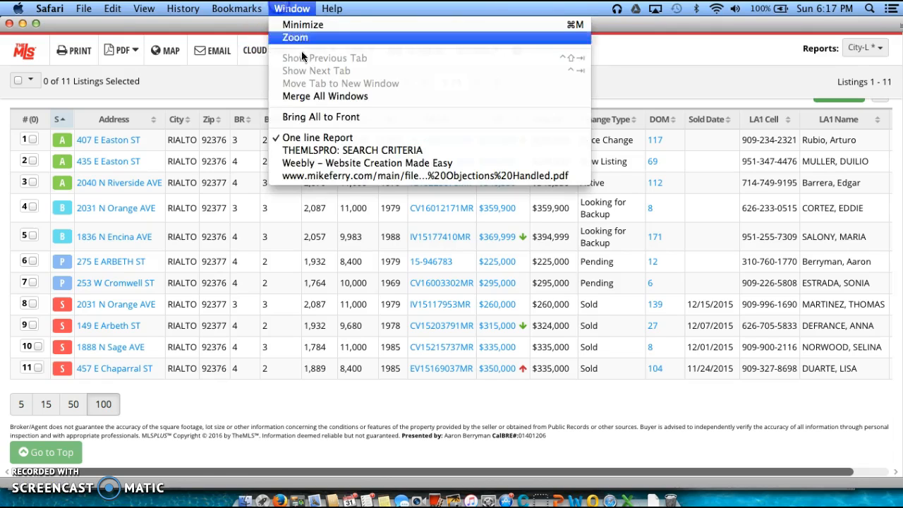
# Lower the minimum living area to 1,400 sq ft, count 13 listings, and open the report
pyautogui.click(371, 150)
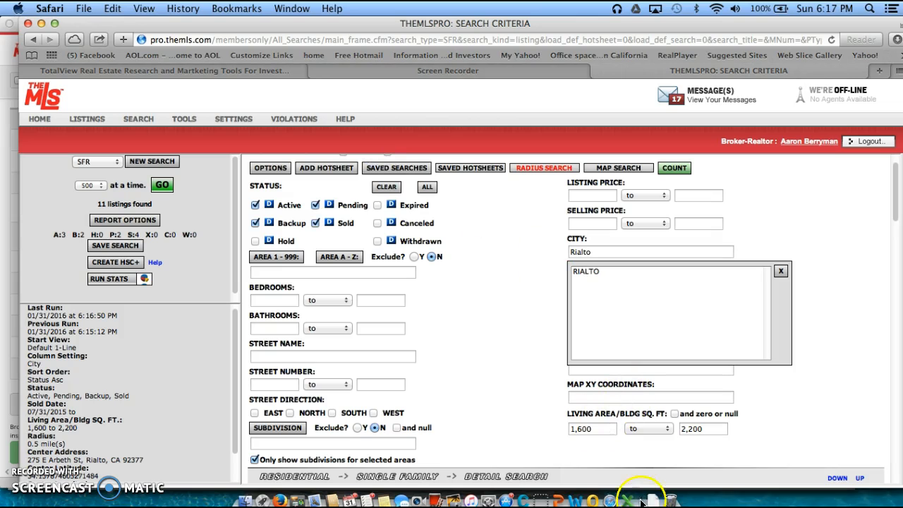
pyautogui.click(580, 428)
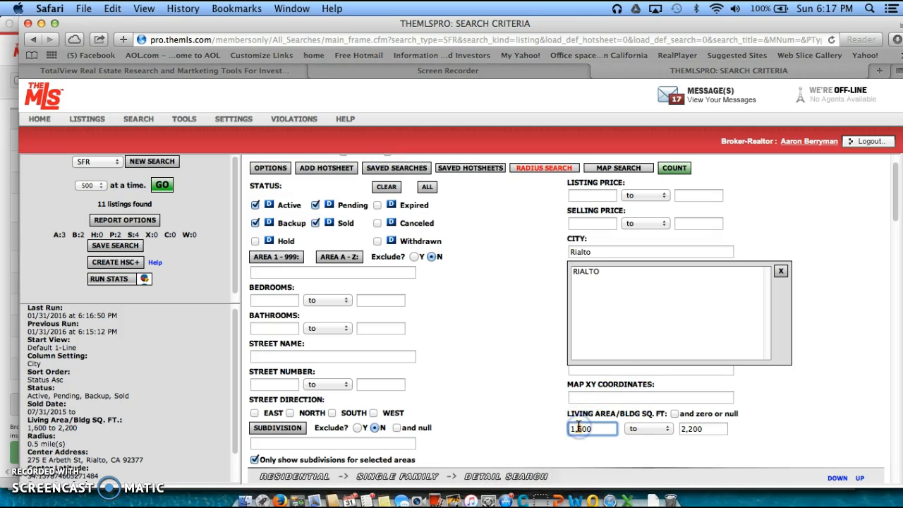
pyautogui.write('4')
pyautogui.click(674, 169)
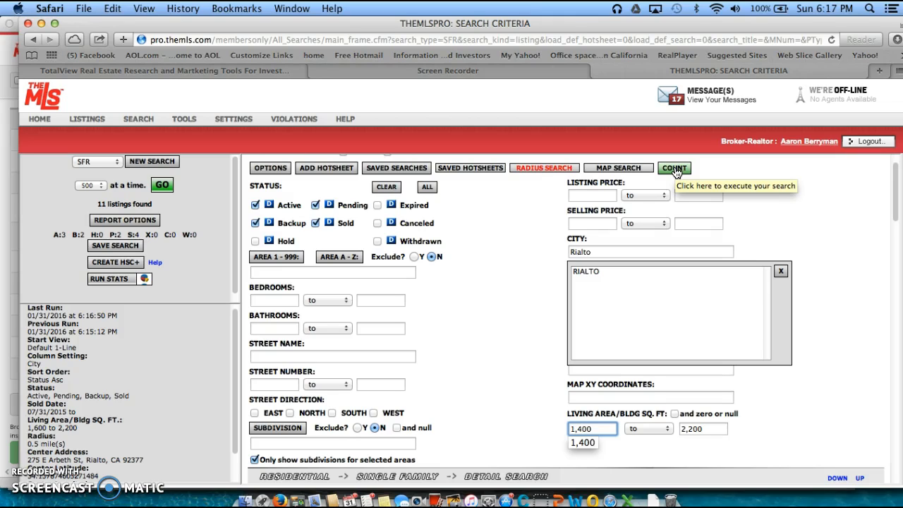
pyautogui.click(675, 171)
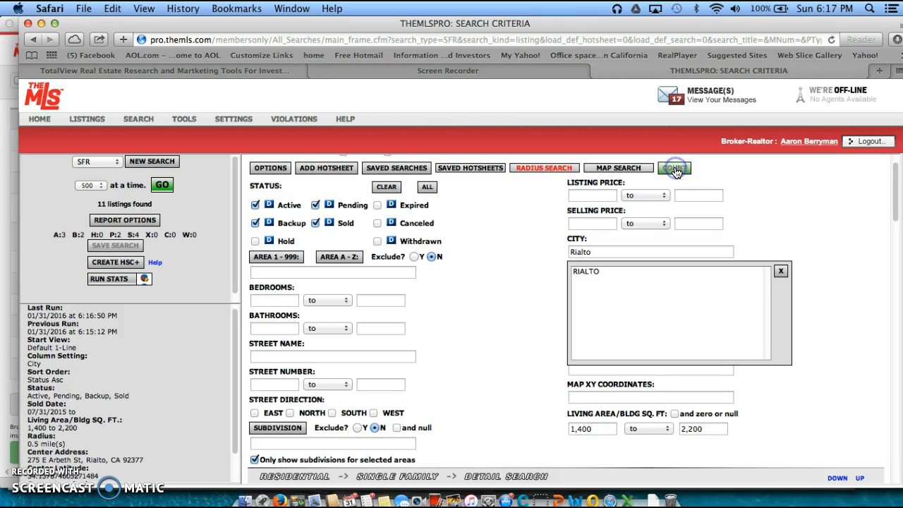
pyautogui.click(161, 188)
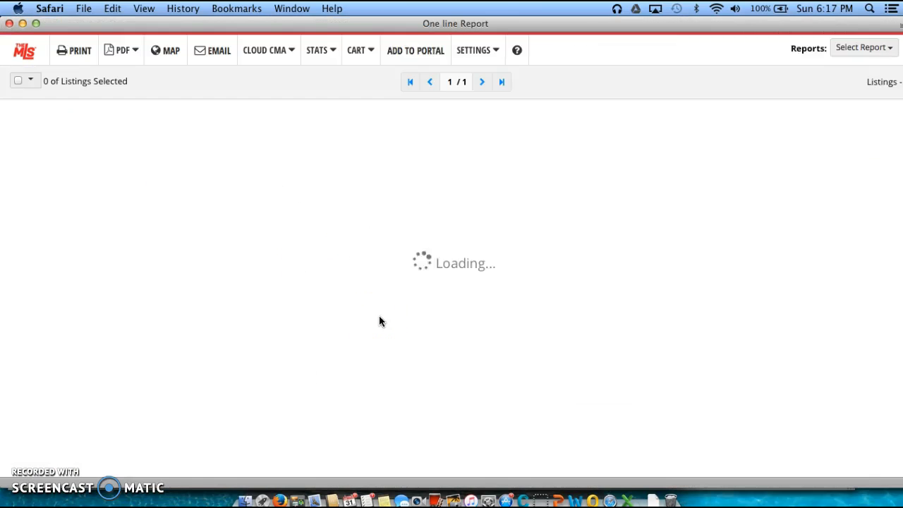
pyautogui.scroll(-1, 374, 344)
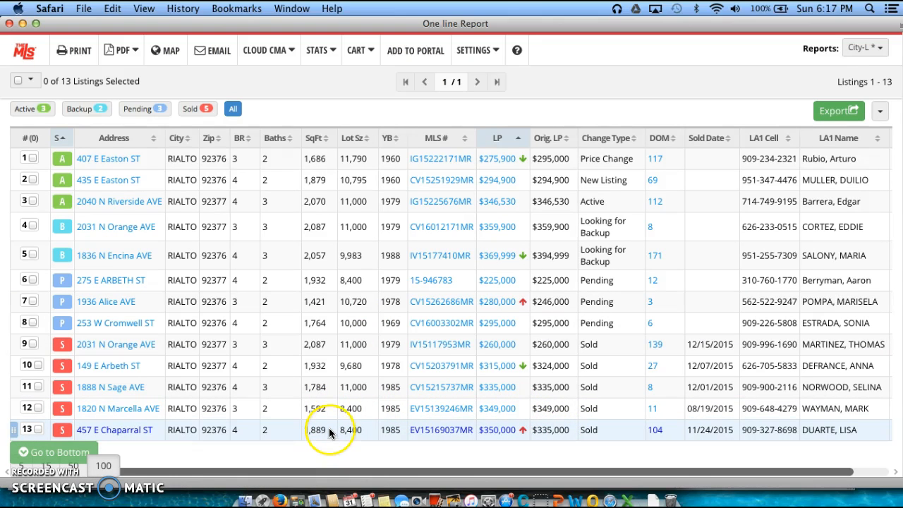
pyautogui.scroll(-3, 317, 423)
pyautogui.scroll(1, 324, 339)
pyautogui.scroll(1, 324, 334)
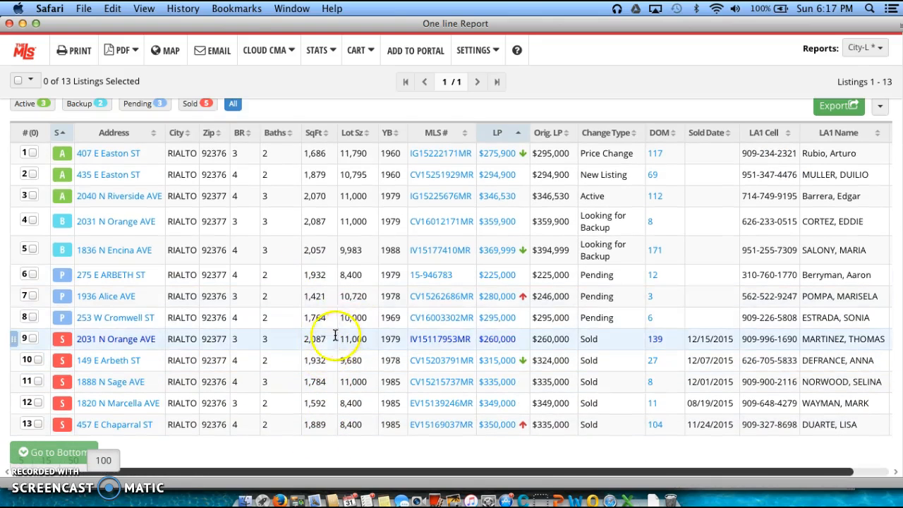
pyautogui.scroll(1, 332, 337)
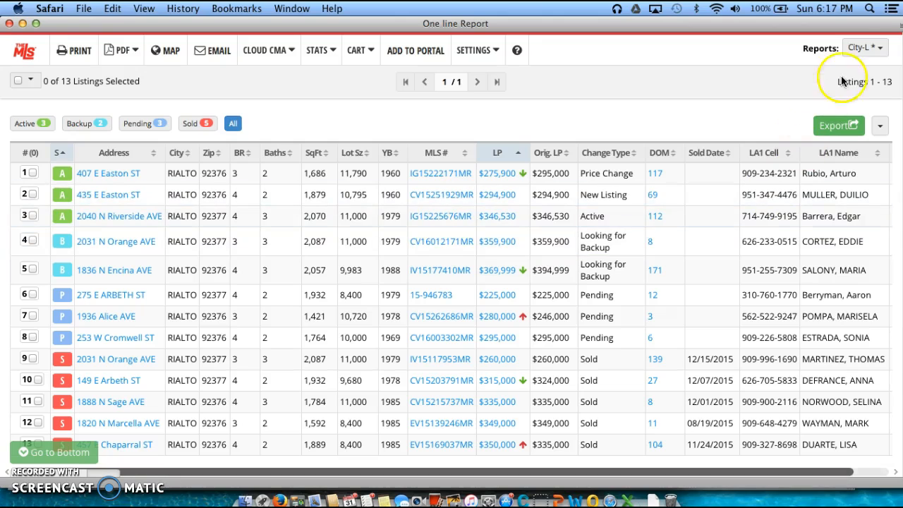
# Browse the report types, keep the One line layout, and select all 13 Rialto listings
pyautogui.click(885, 51)
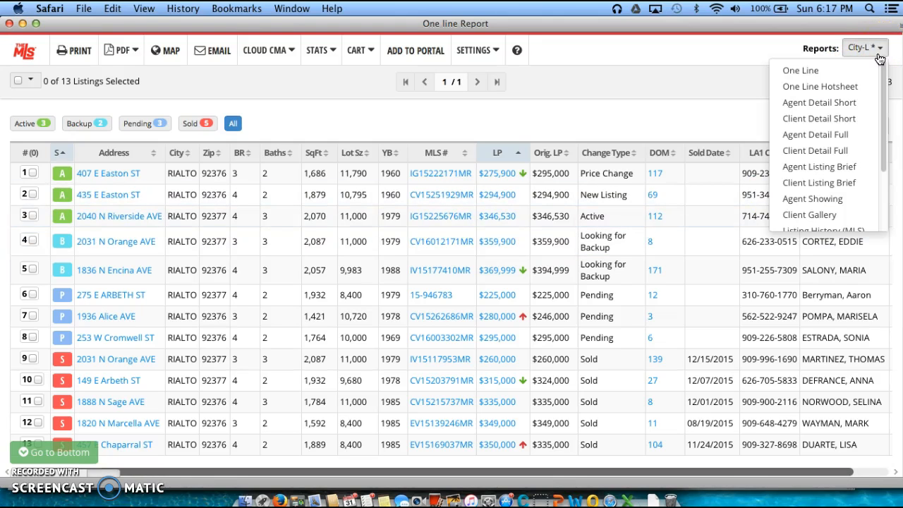
pyautogui.click(820, 136)
pyautogui.scroll(-5, 820, 135)
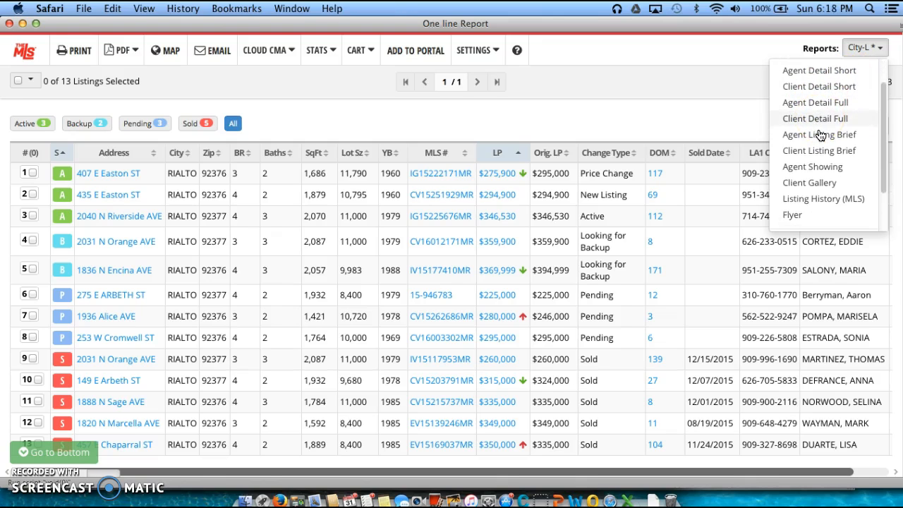
pyautogui.scroll(-1, 819, 163)
pyautogui.scroll(2, 820, 202)
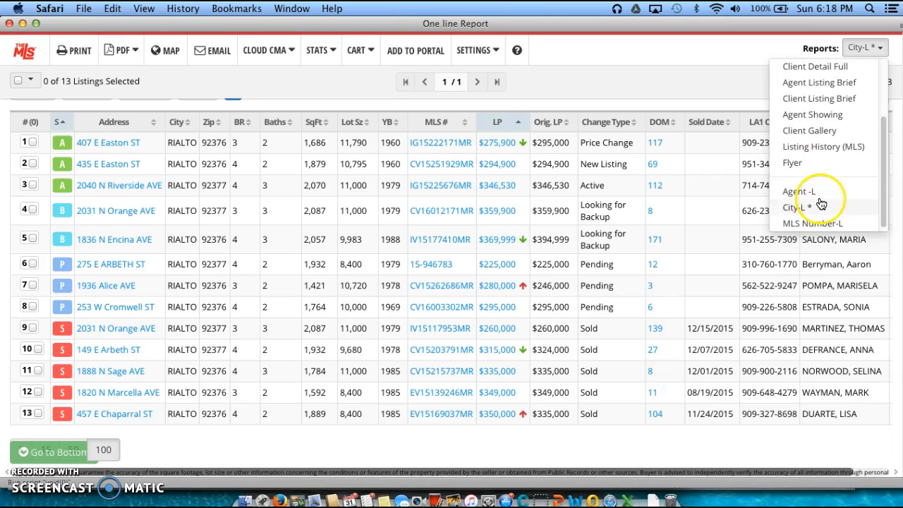
pyautogui.scroll(5, 821, 200)
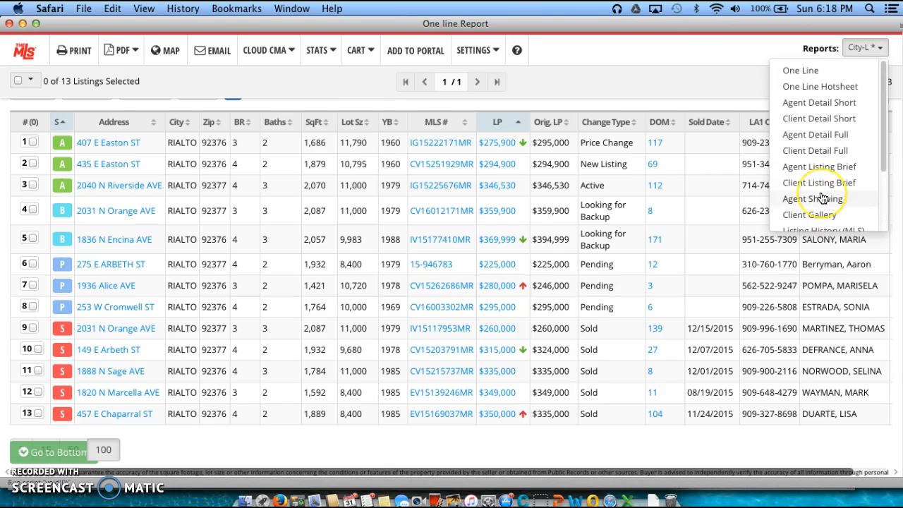
pyautogui.click(820, 72)
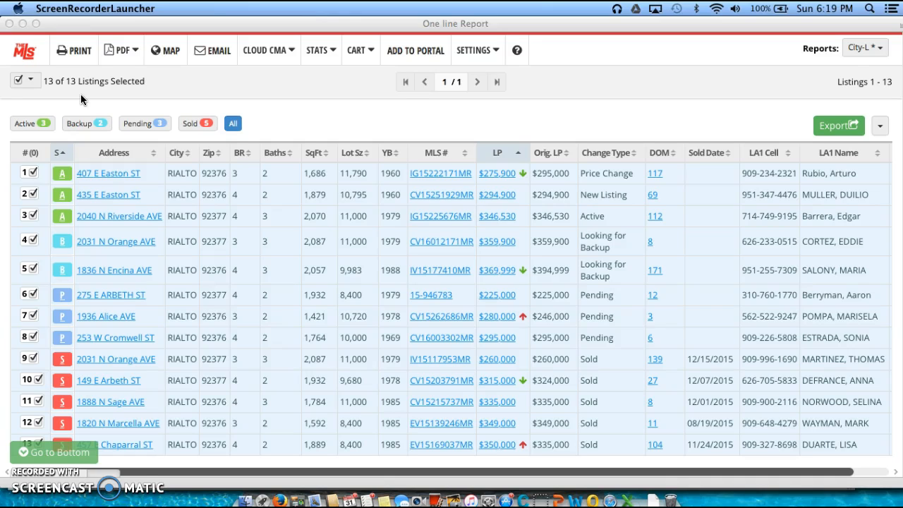
pyautogui.click(16, 81)
pyautogui.click(16, 82)
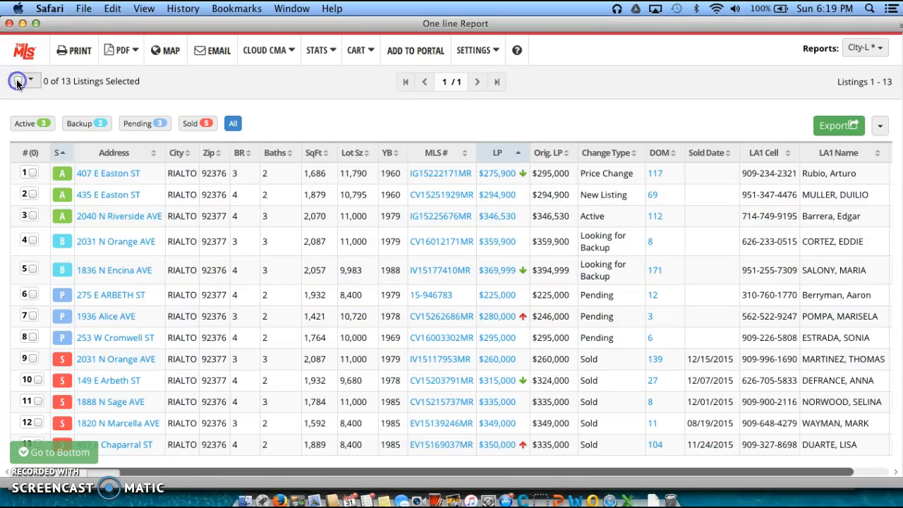
pyautogui.scroll(-3, 28, 299)
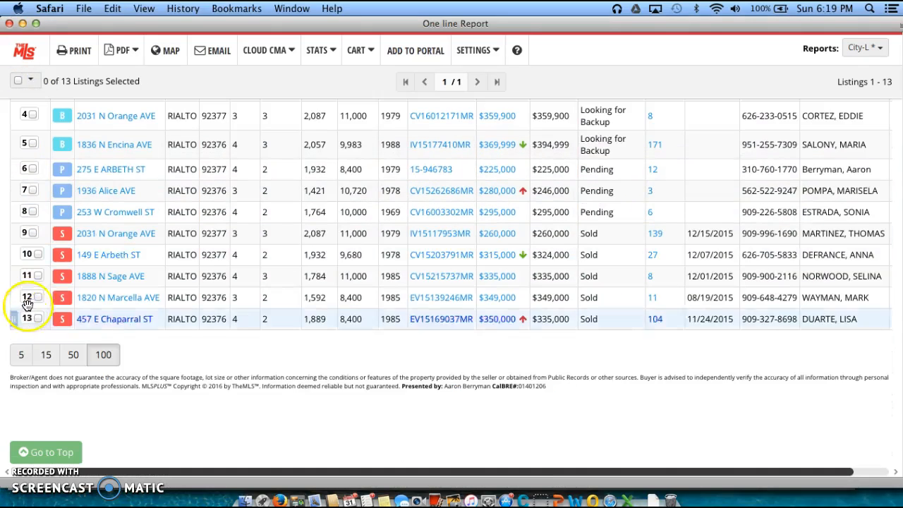
pyautogui.scroll(3, 37, 296)
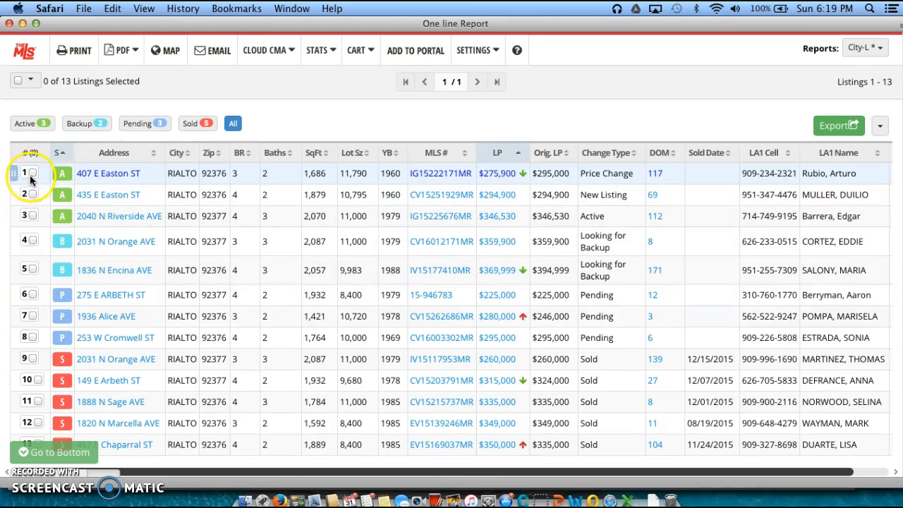
pyautogui.click(34, 173)
pyautogui.click(32, 193)
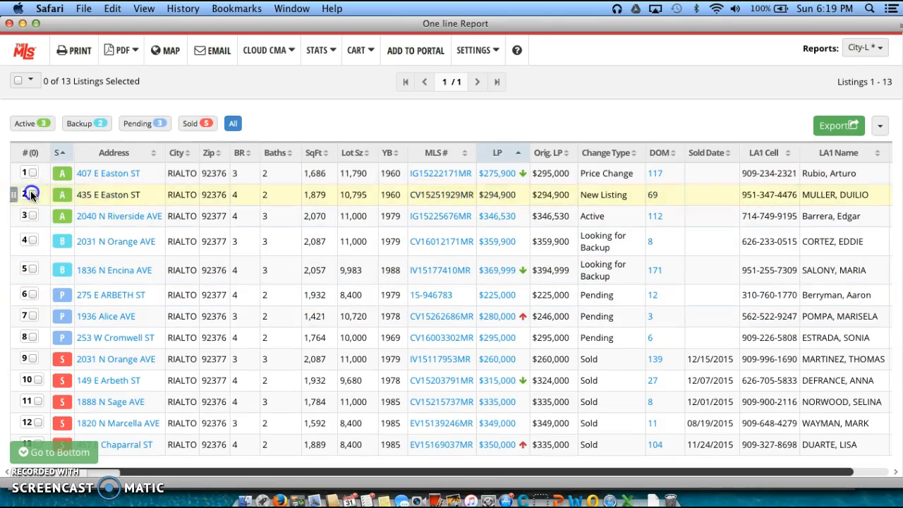
pyautogui.click(32, 172)
pyautogui.click(32, 172)
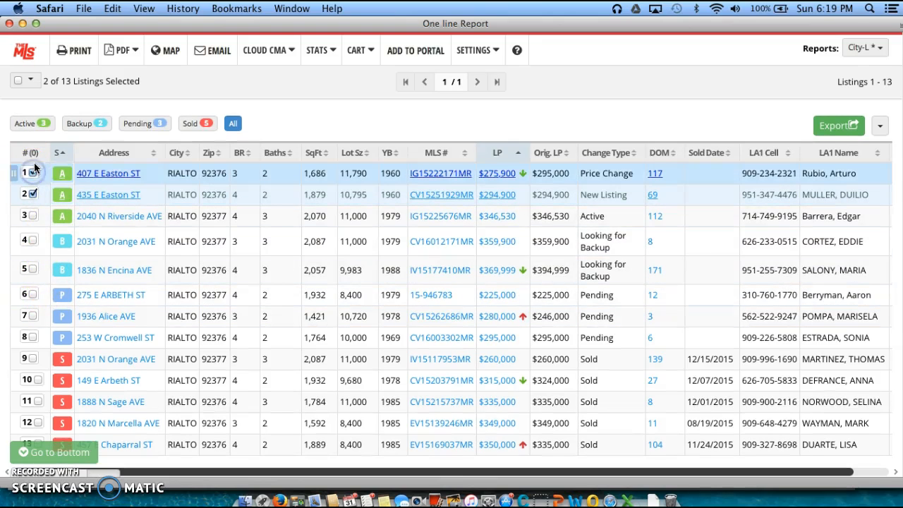
pyautogui.click(18, 80)
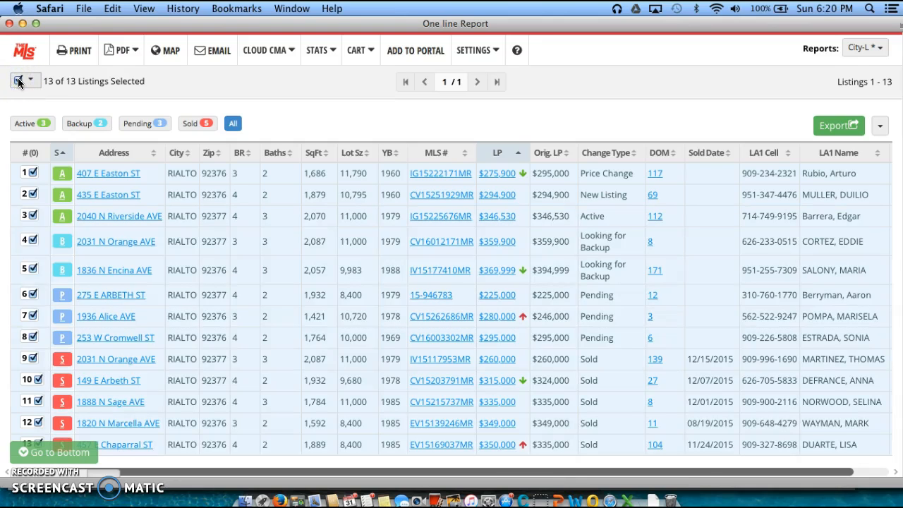
pyautogui.click(36, 85)
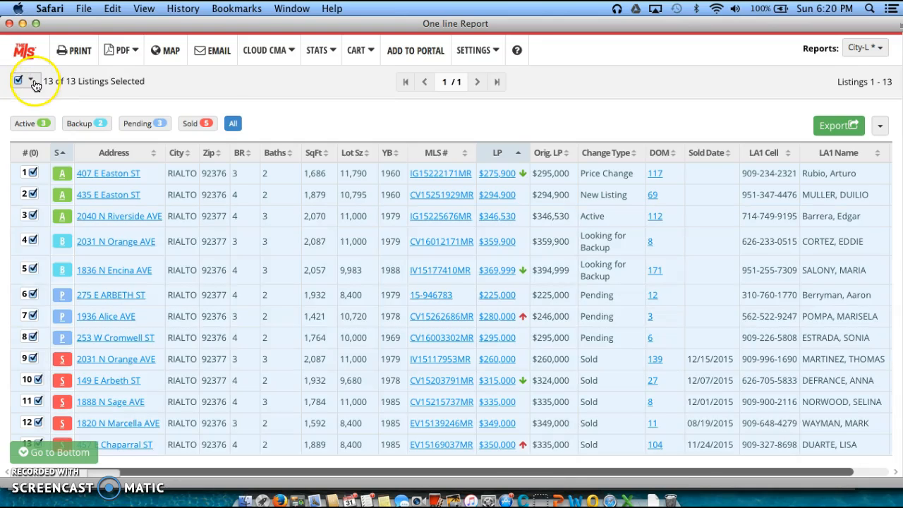
# Plot the 13 selected Rialto listings on TheMLS Map
pyautogui.click(173, 57)
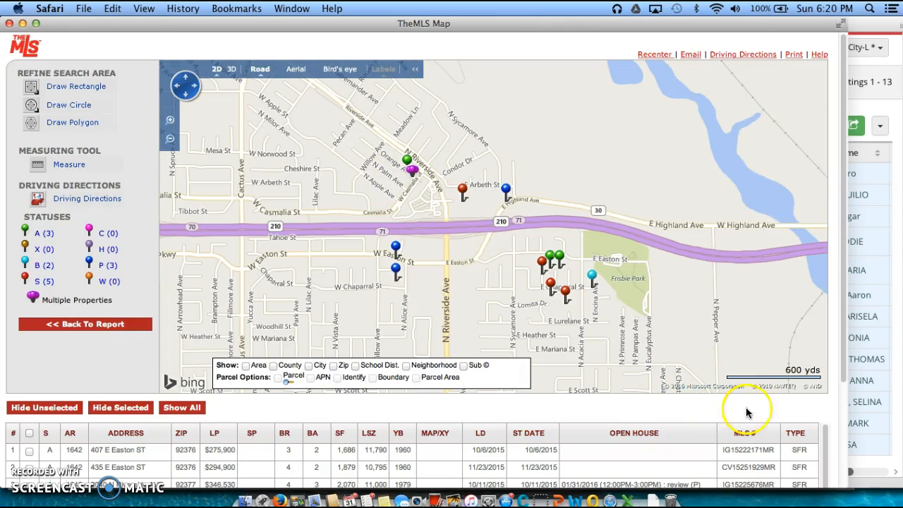
pyautogui.moveTo(843, 344); pyautogui.dragTo(846, 449)
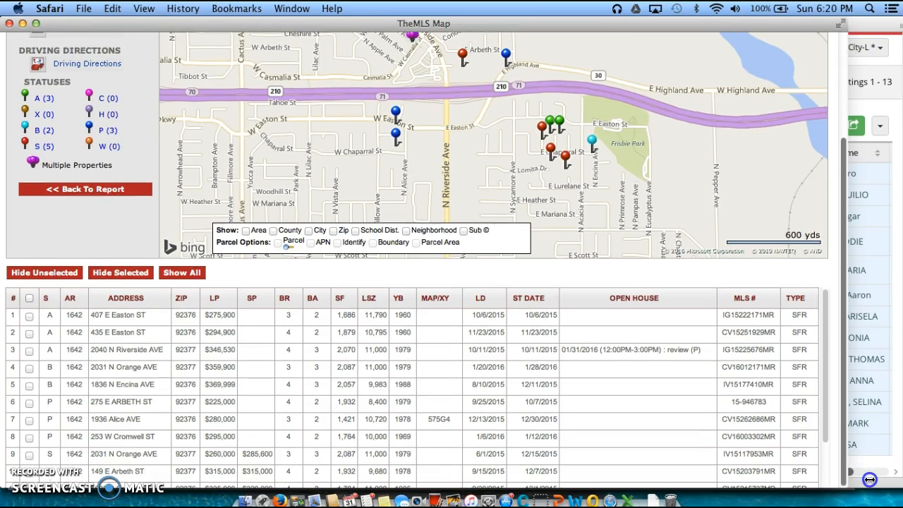
pyautogui.scroll(-2, 603, 399)
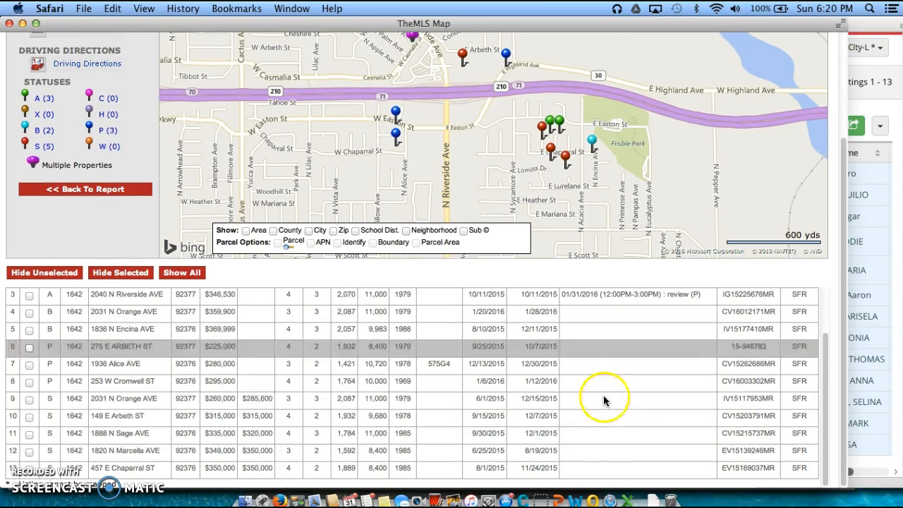
pyautogui.scroll(5, 601, 397)
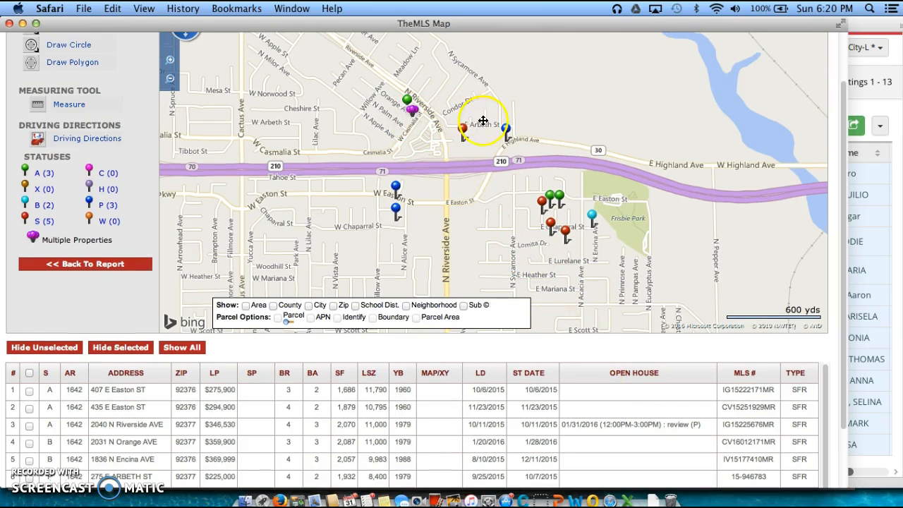
pyautogui.click(508, 129)
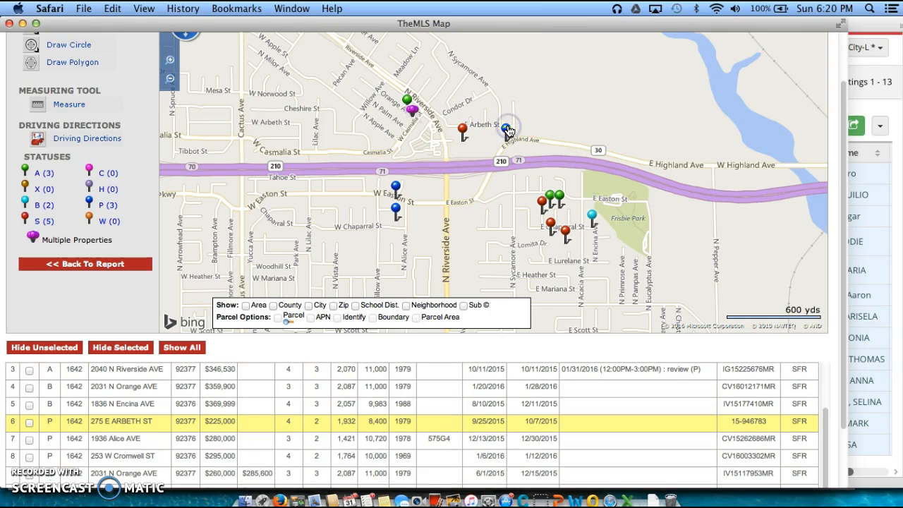
pyautogui.scroll(-2, 765, 167)
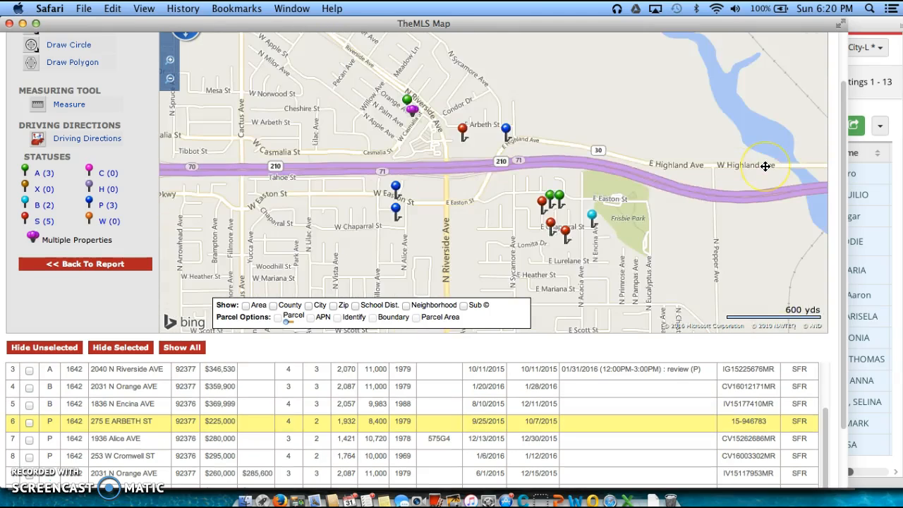
pyautogui.scroll(1, 589, 154)
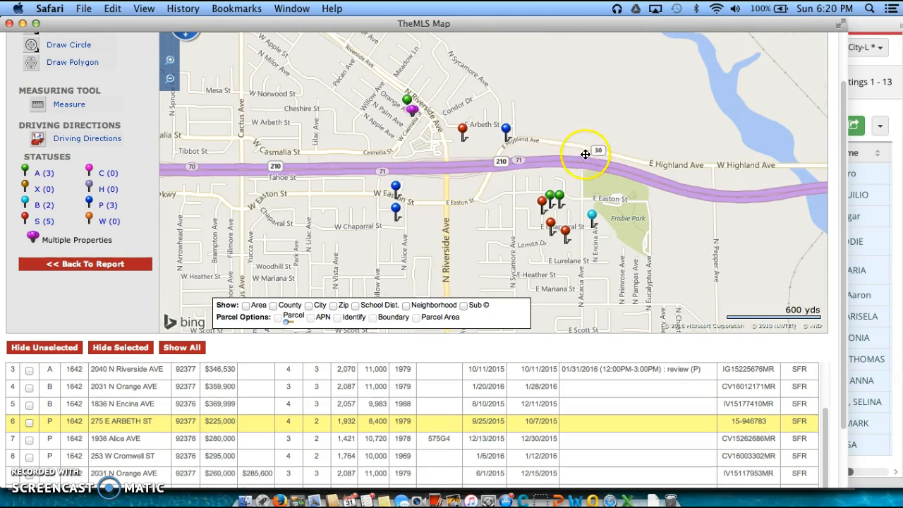
pyautogui.click(506, 130)
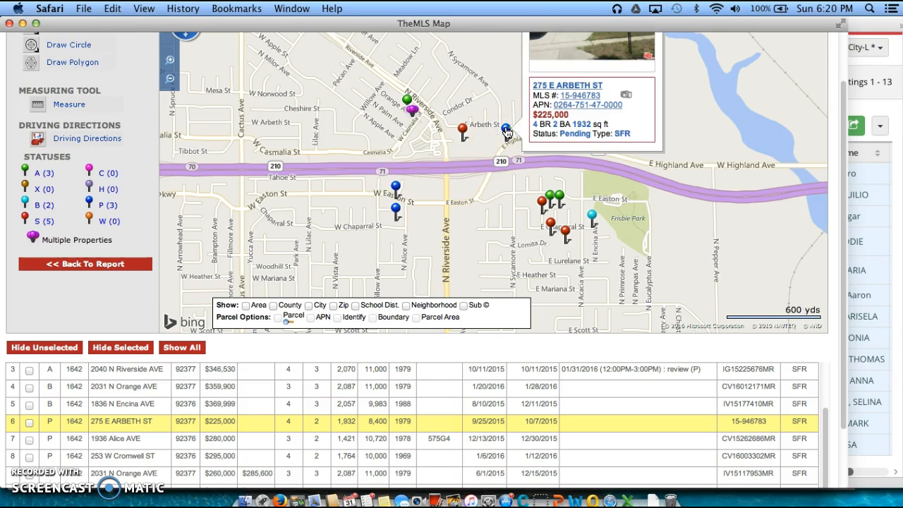
pyautogui.moveTo(842, 144); pyautogui.dragTo(840, 122)
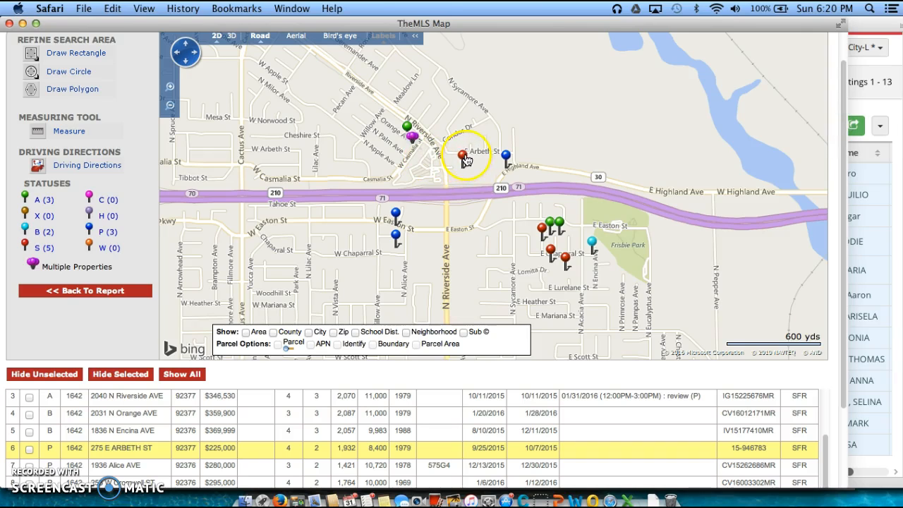
pyautogui.click(462, 156)
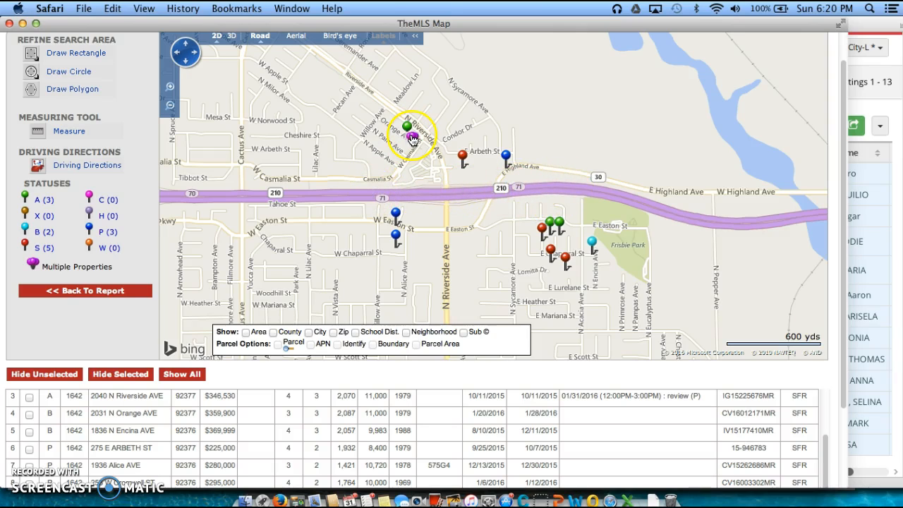
pyautogui.click(412, 139)
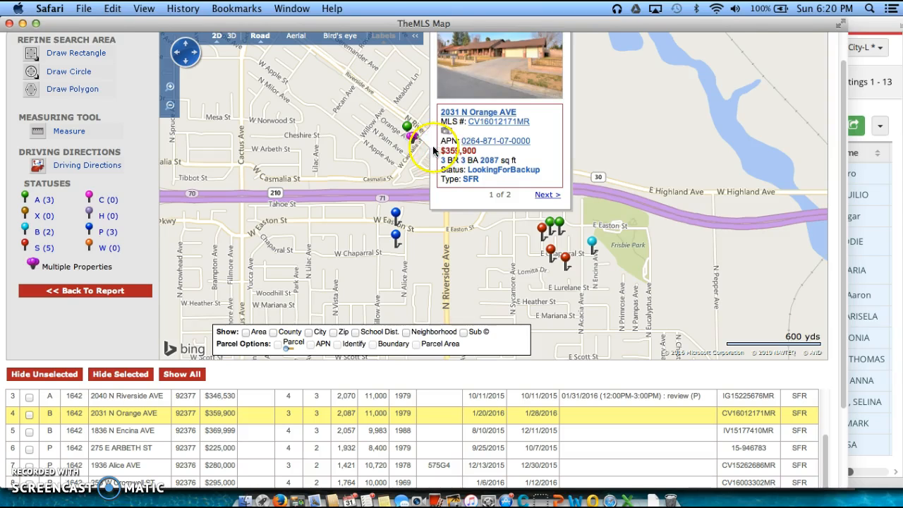
pyautogui.click(394, 146)
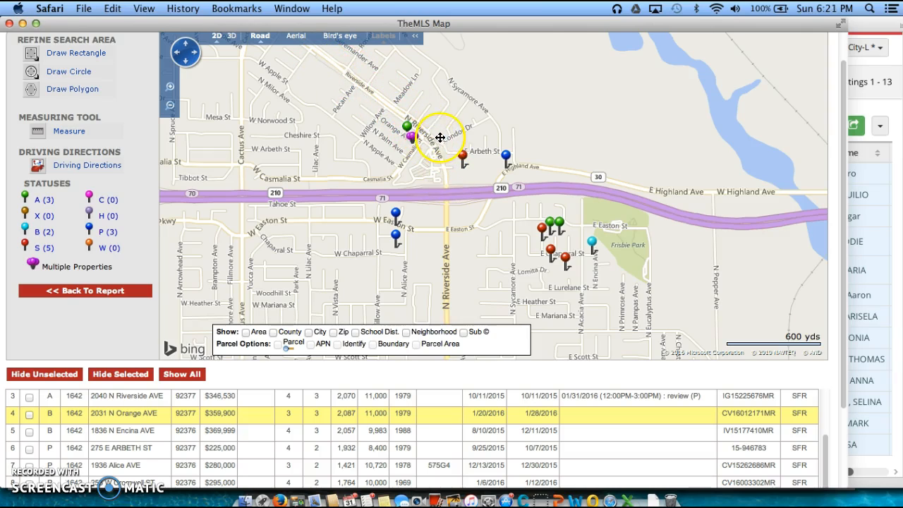
pyautogui.click(408, 127)
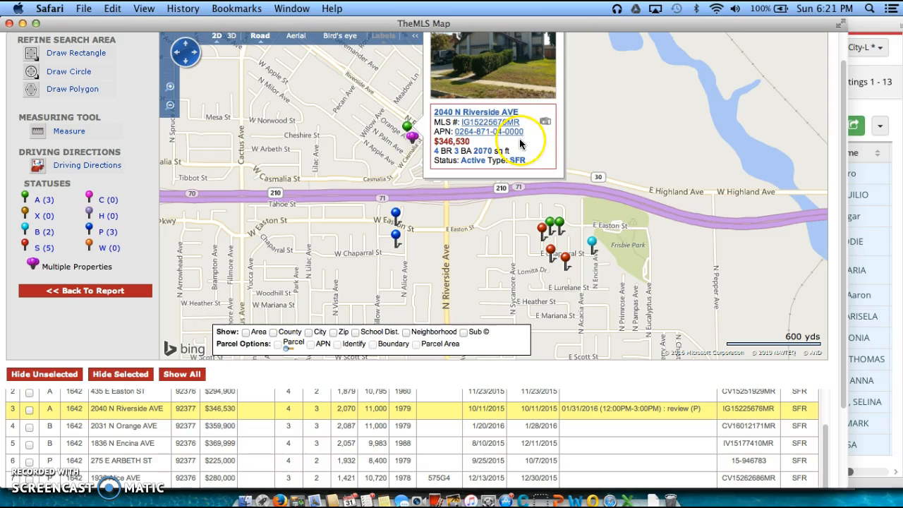
pyautogui.click(620, 138)
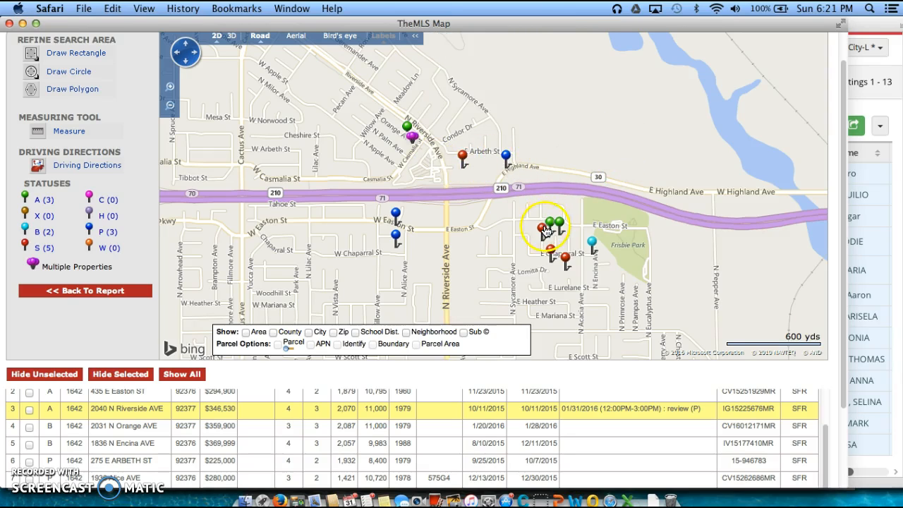
pyautogui.click(543, 232)
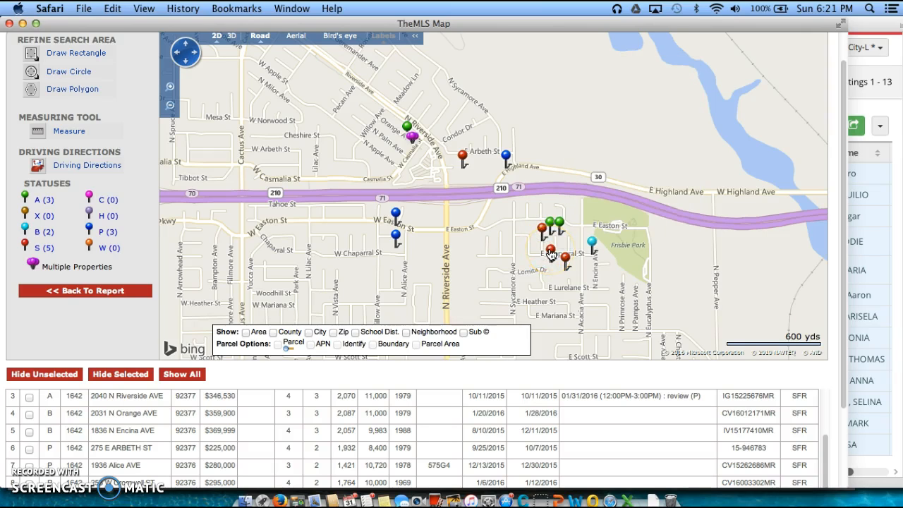
pyautogui.click(396, 215)
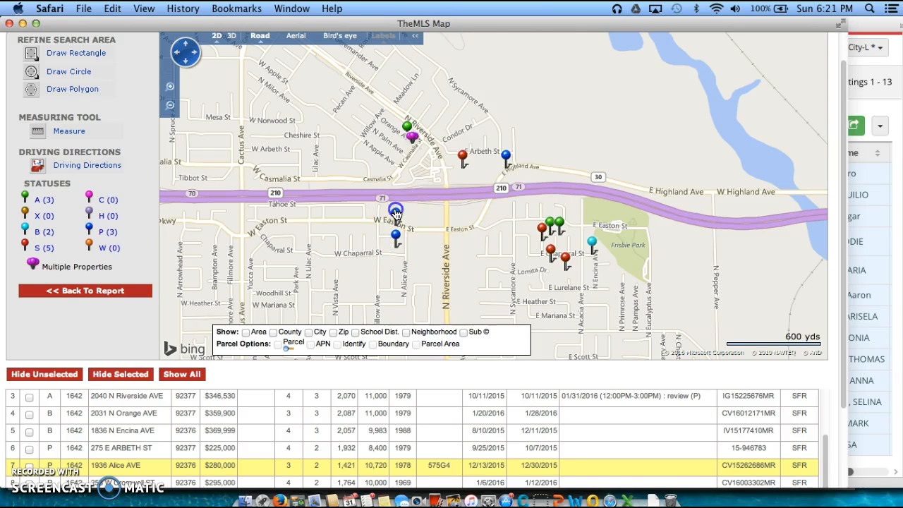
pyautogui.moveTo(396, 214)
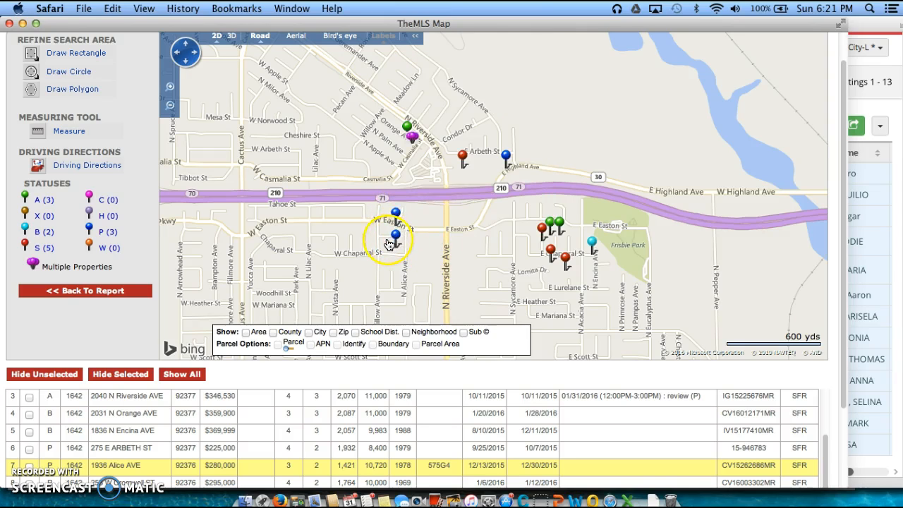
pyautogui.click(369, 283)
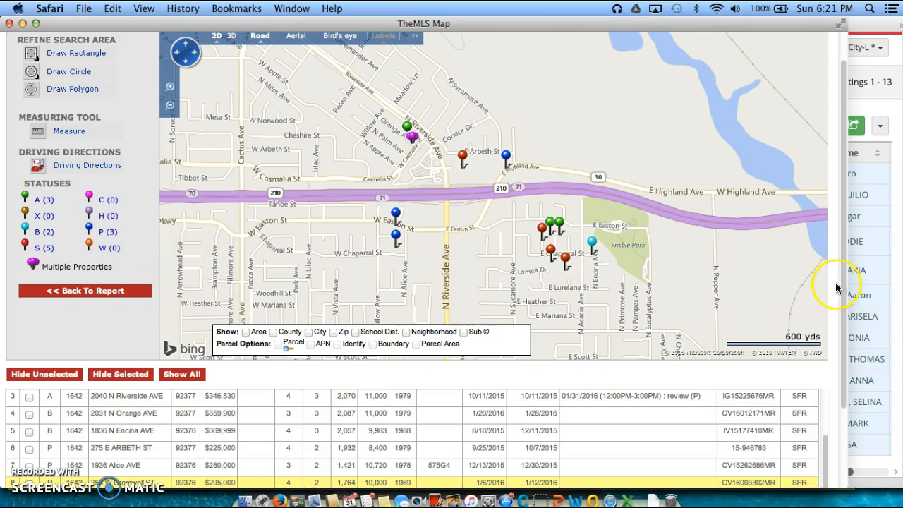
pyautogui.moveTo(843, 277); pyautogui.dragTo(809, 213)
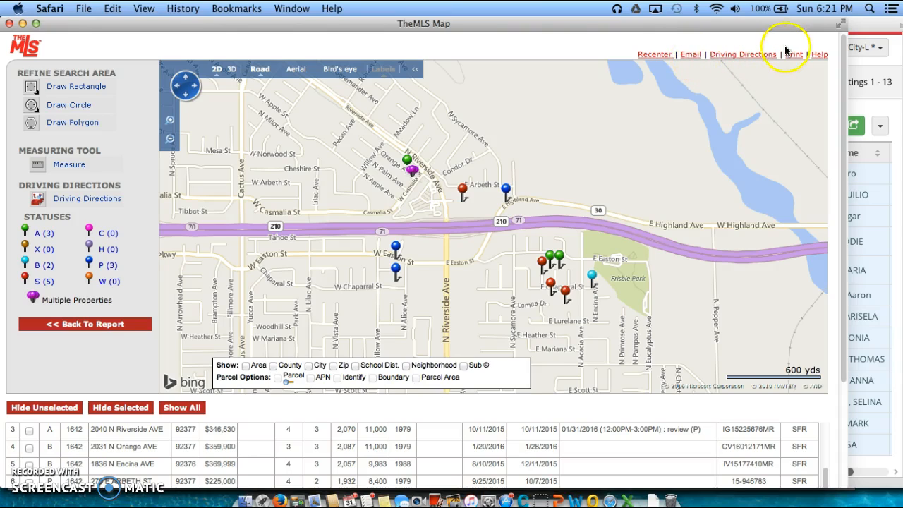
pyautogui.click(690, 54)
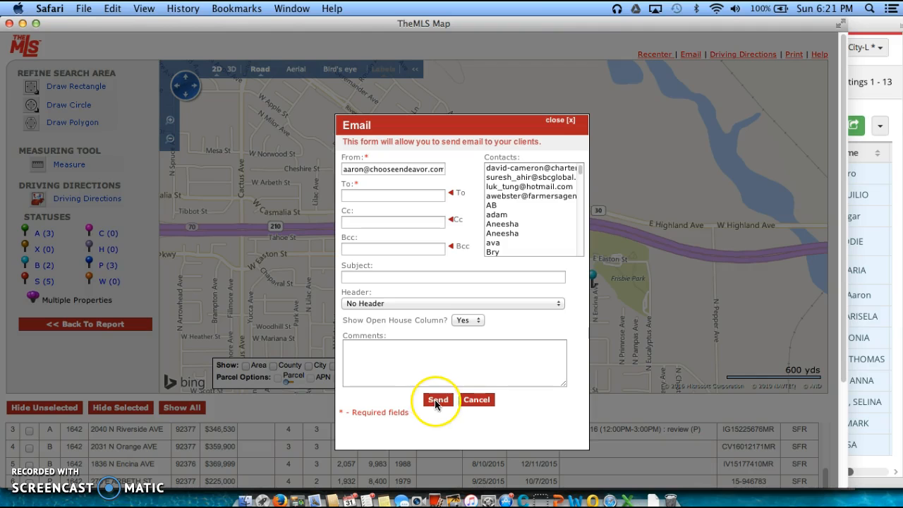
pyautogui.click(477, 399)
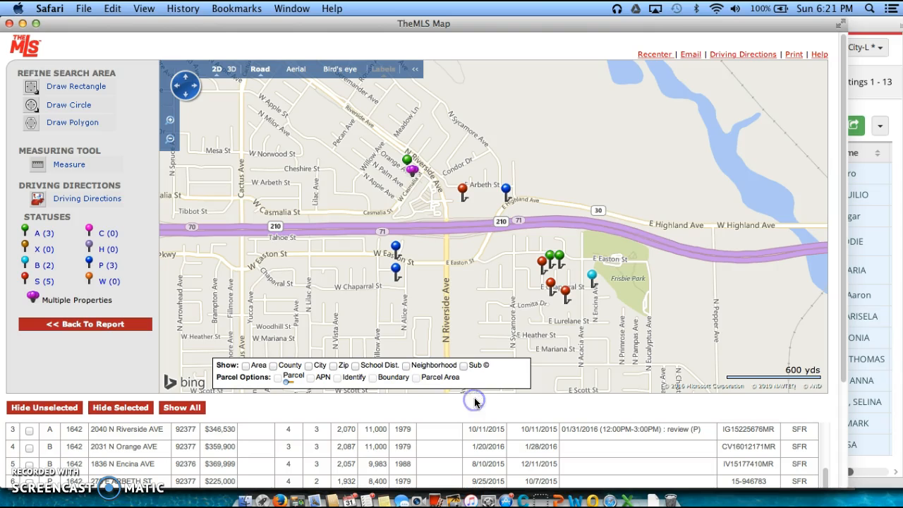
pyautogui.click(793, 56)
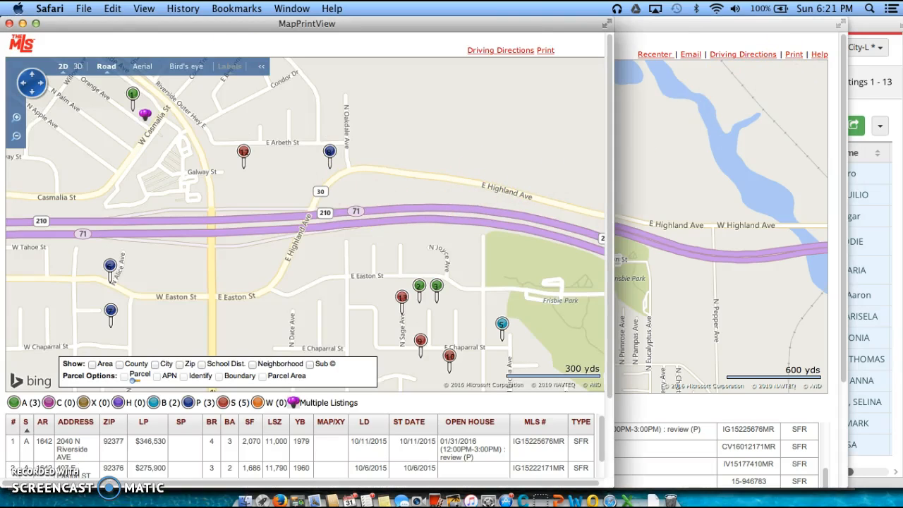
pyautogui.scroll(-1, 443, 267)
pyautogui.scroll(1, 452, 262)
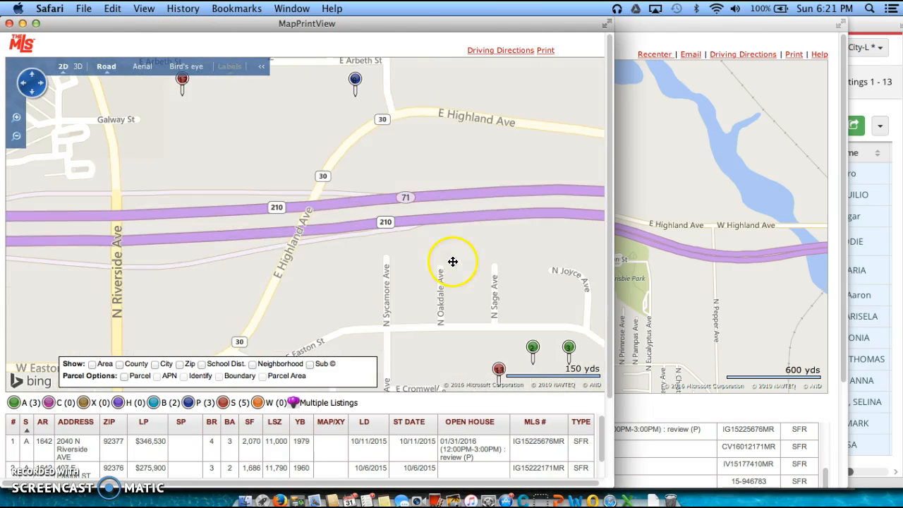
pyautogui.scroll(-1, 509, 223)
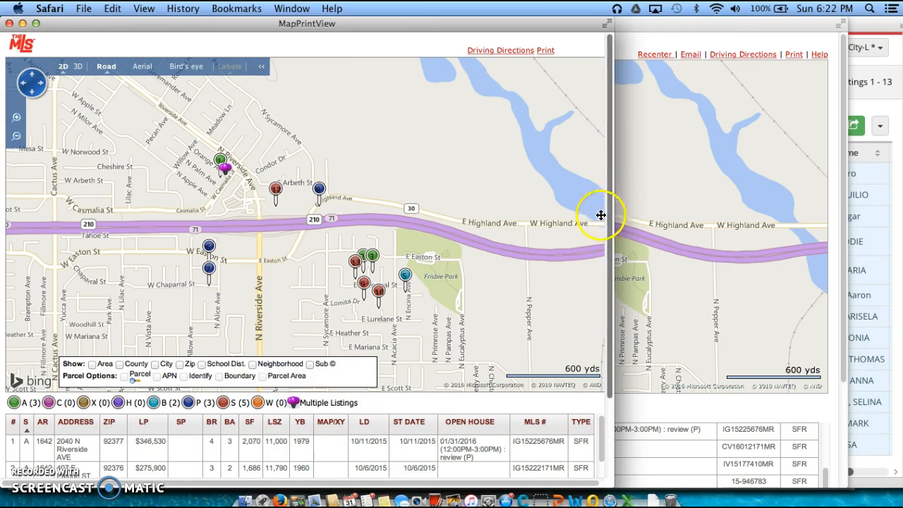
pyautogui.click(9, 23)
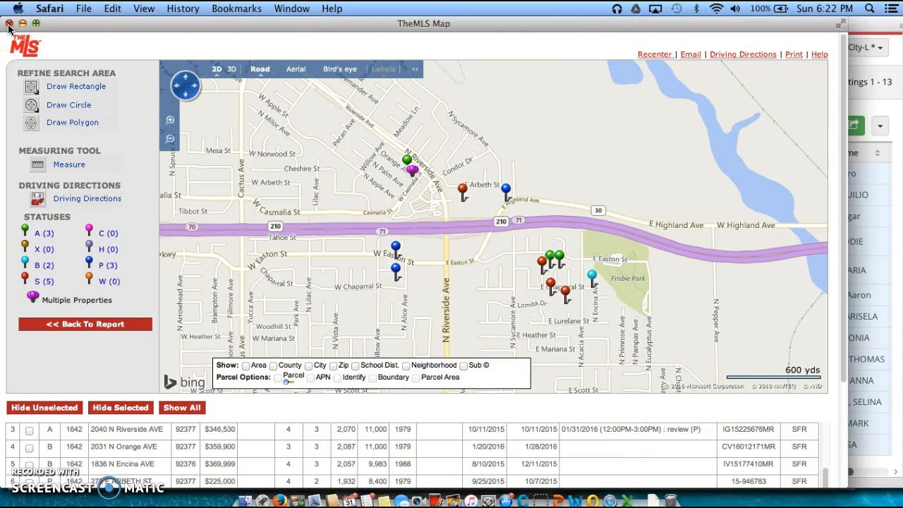
# Return to the One line report and sort listings by list price, $369,999 down to $225,000
pyautogui.click(10, 23)
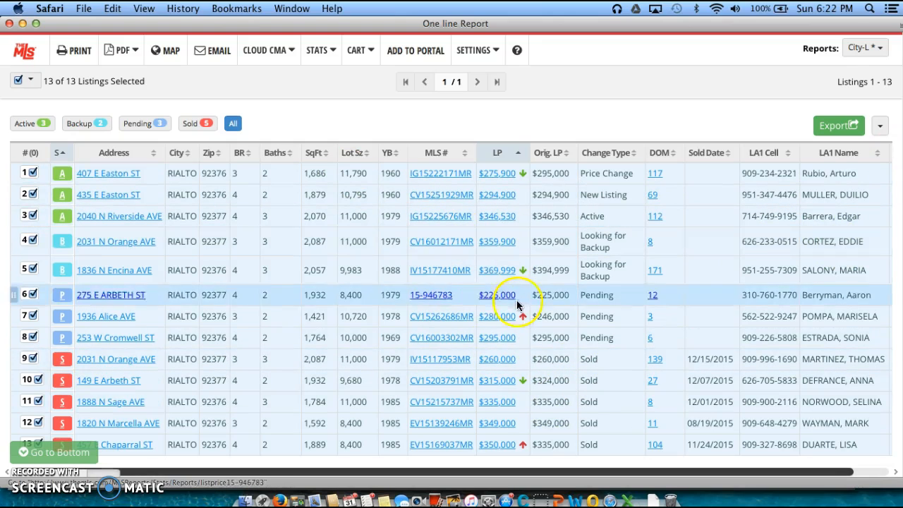
pyautogui.scroll(-3, 499, 421)
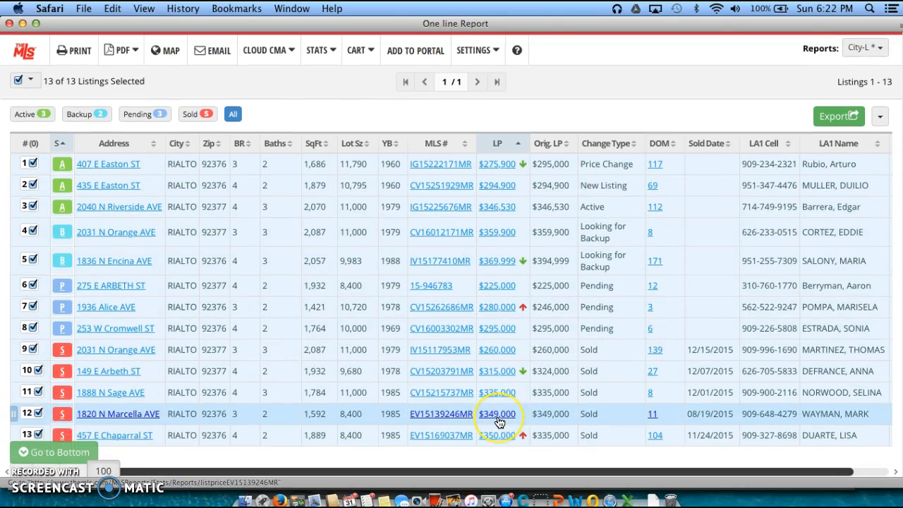
pyautogui.scroll(1, 499, 416)
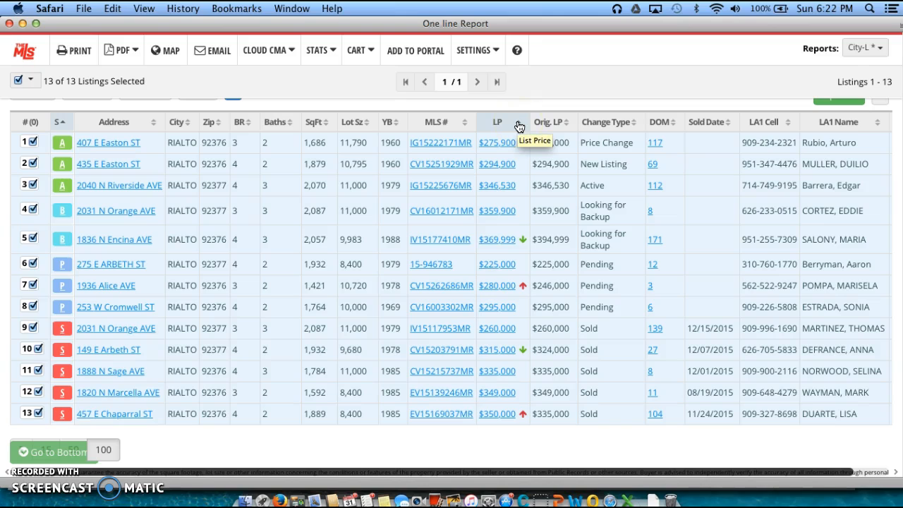
pyautogui.click(518, 125)
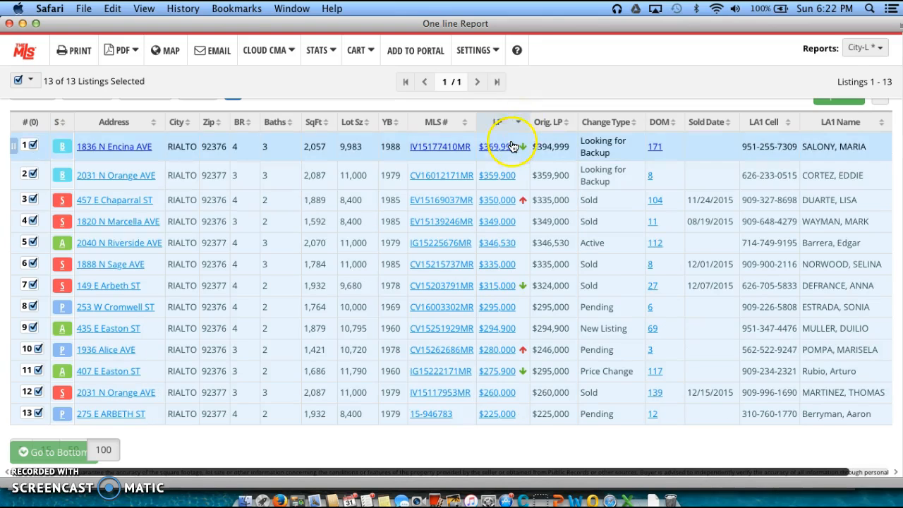
pyautogui.click(508, 147)
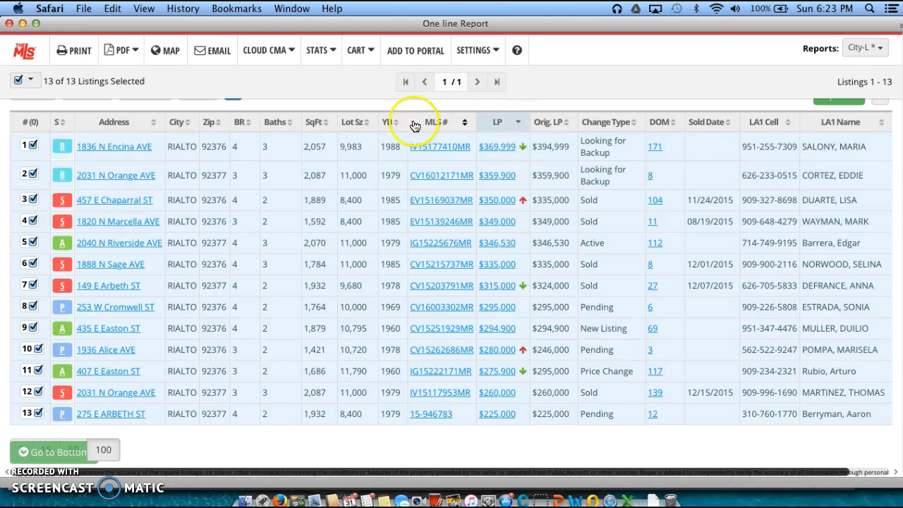
# Sort listings by square footage ascending, starting at 1,421 sq ft, and show the report layouts
pyautogui.click(327, 127)
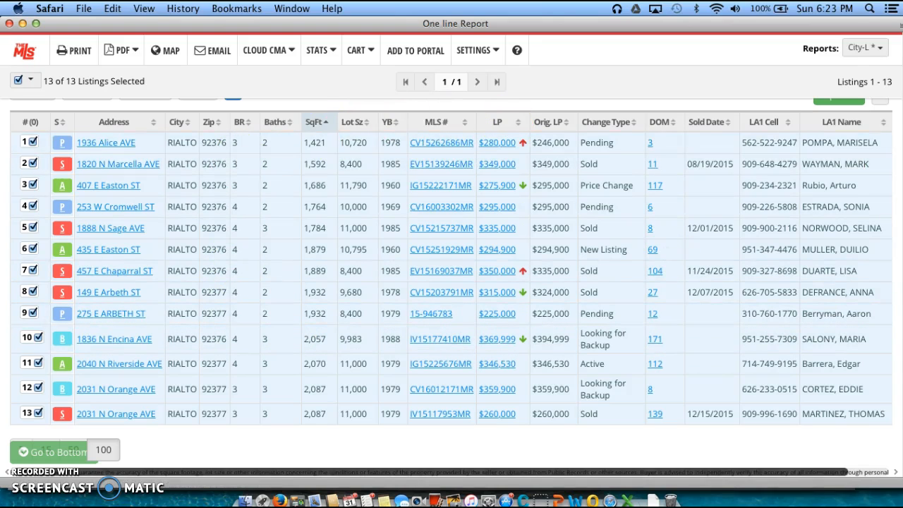
pyautogui.scroll(2, 896, 161)
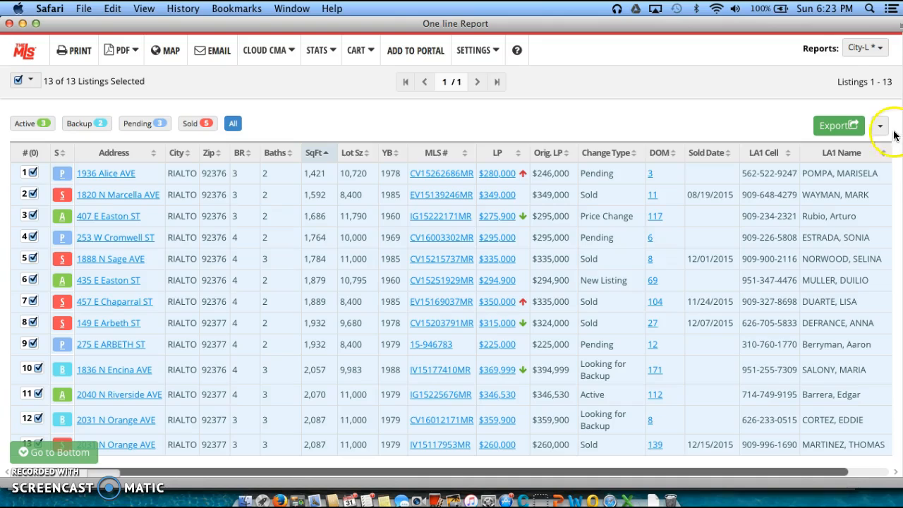
pyautogui.click(879, 49)
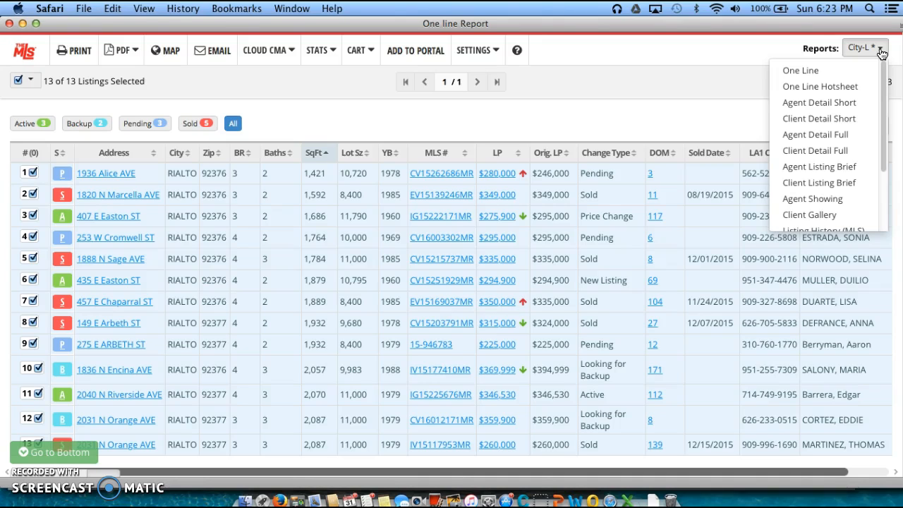
pyautogui.click(821, 103)
pyautogui.click(821, 137)
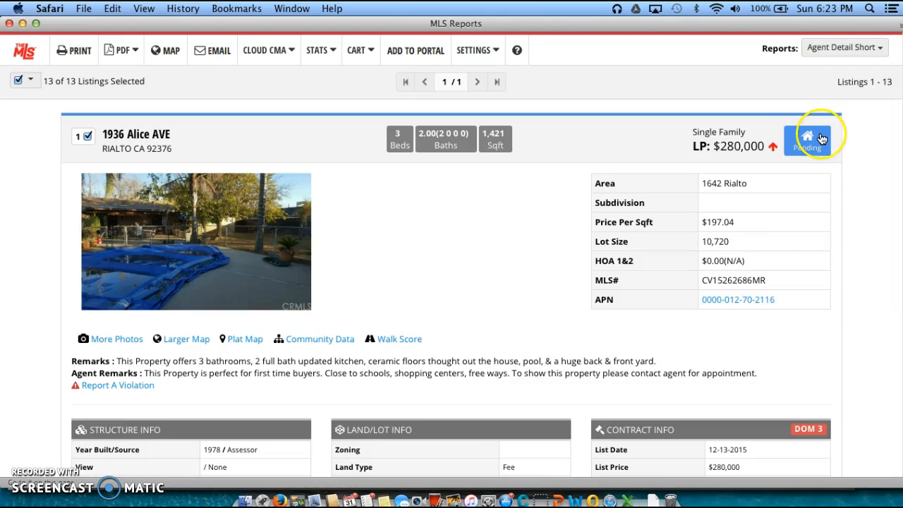
pyautogui.scroll(-1, 541, 351)
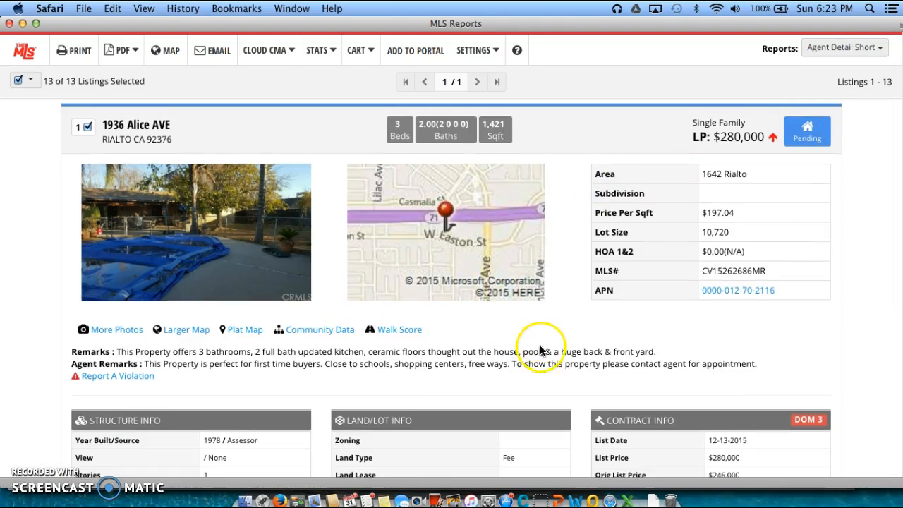
pyautogui.scroll(-5, 540, 350)
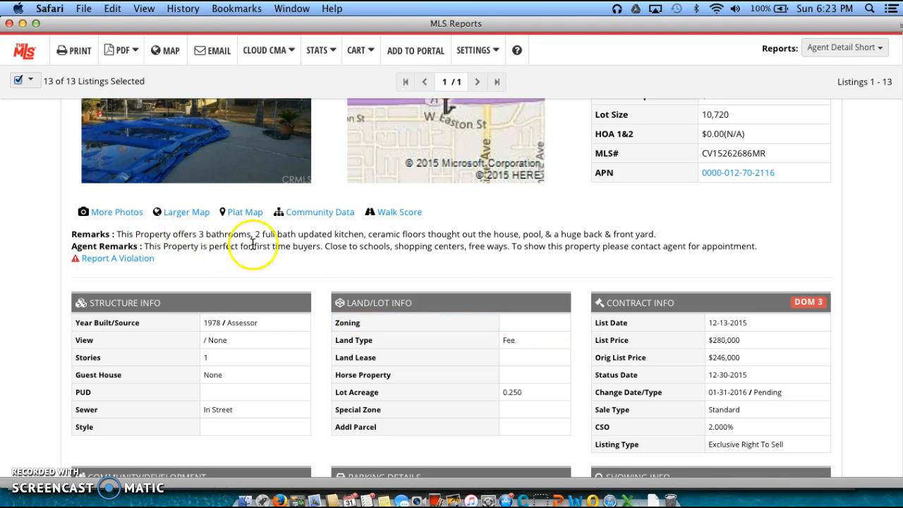
pyautogui.scroll(2, 414, 247)
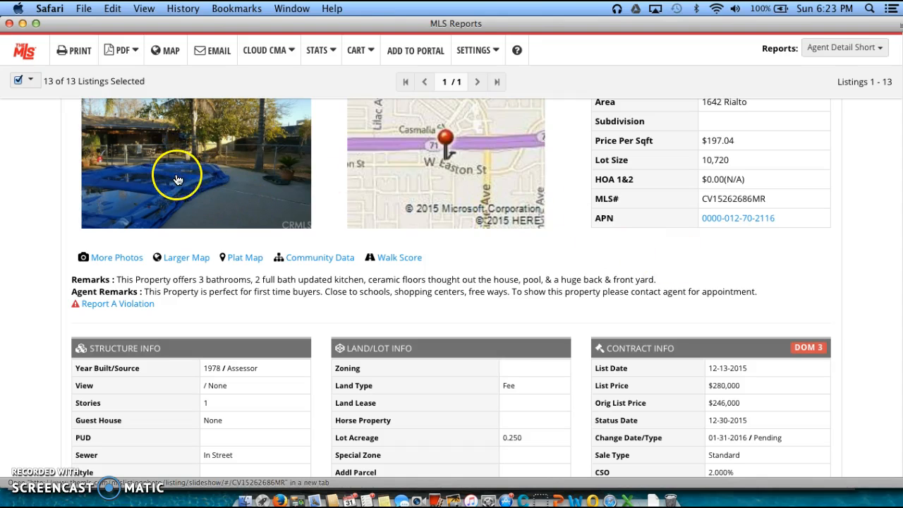
pyautogui.click(323, 175)
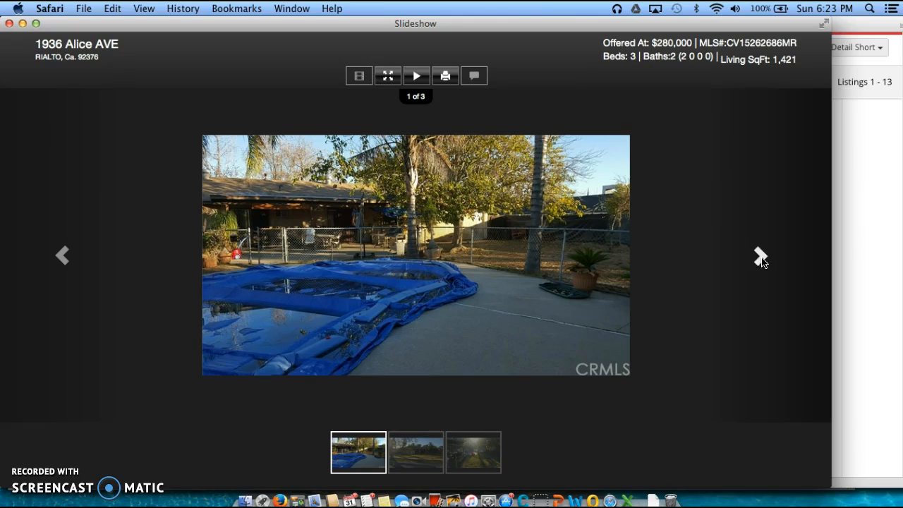
pyautogui.click(760, 258)
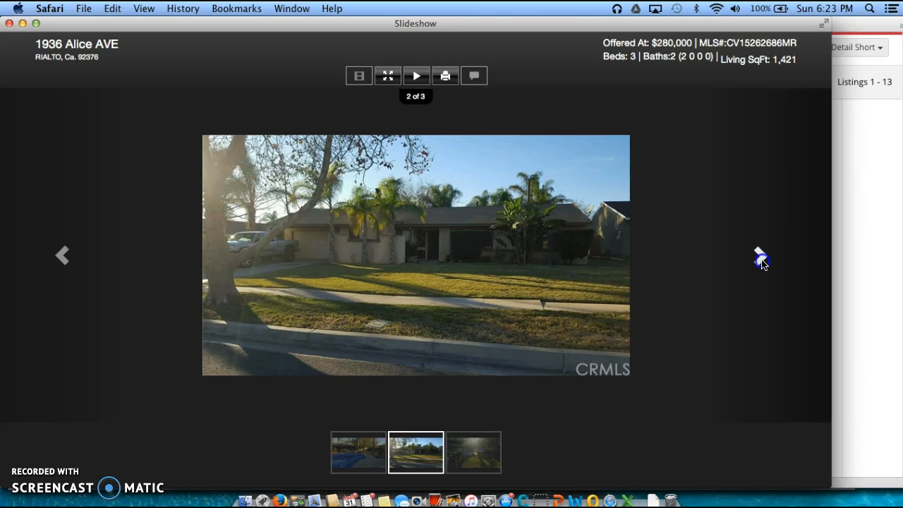
pyautogui.click(760, 258)
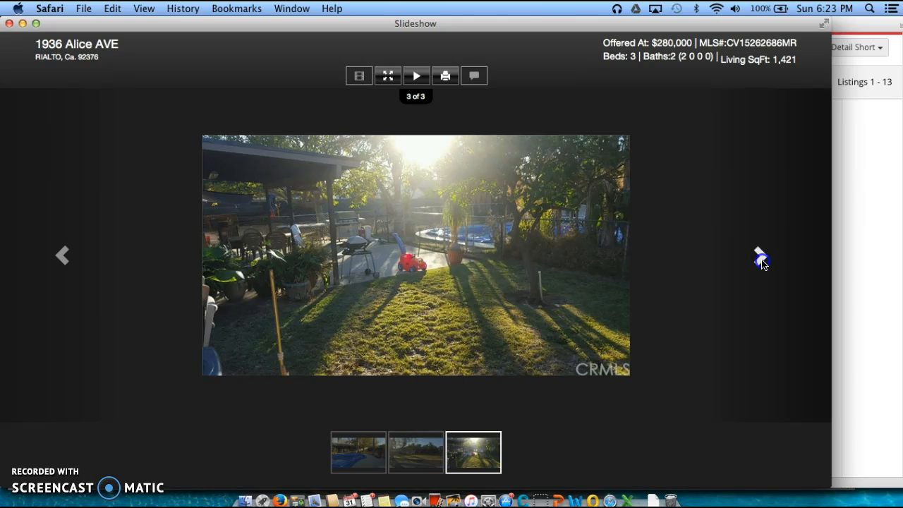
pyautogui.click(760, 258)
pyautogui.click(760, 258)
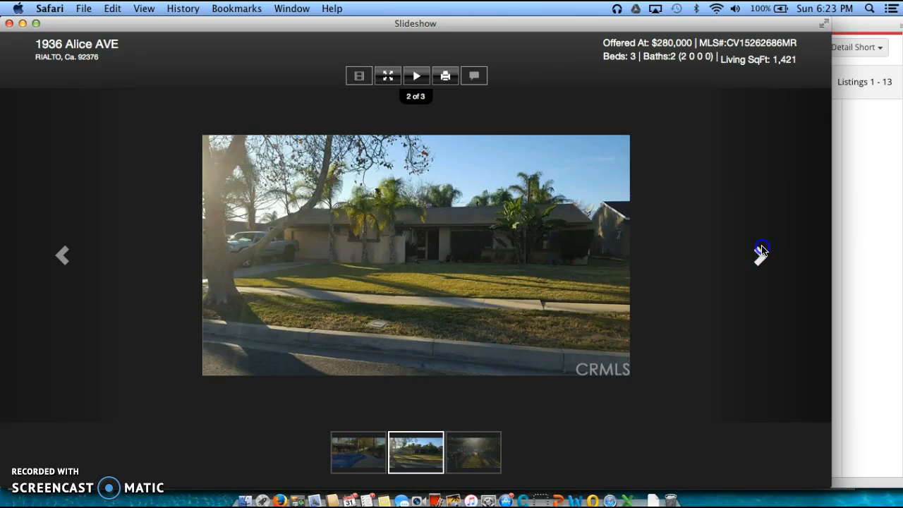
pyautogui.click(761, 250)
pyautogui.click(761, 250)
pyautogui.click(761, 250)
pyautogui.click(9, 24)
pyautogui.scroll(5, 451, 262)
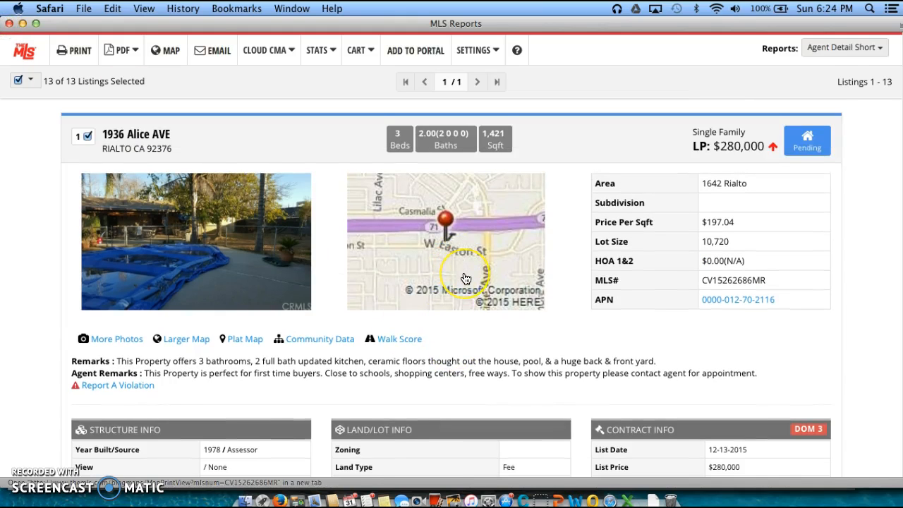
pyautogui.scroll(-10, 458, 268)
pyautogui.scroll(-10, 467, 275)
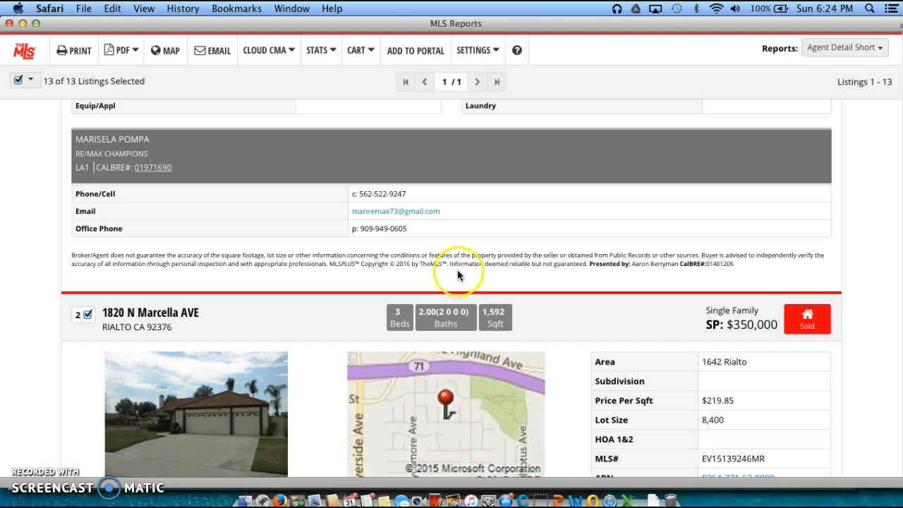
pyautogui.scroll(-1, 536, 284)
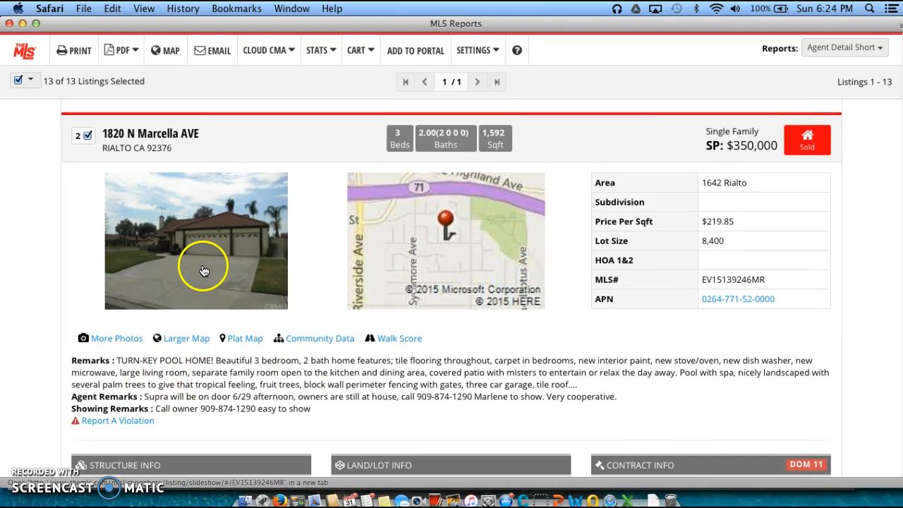
pyautogui.scroll(-1, 201, 279)
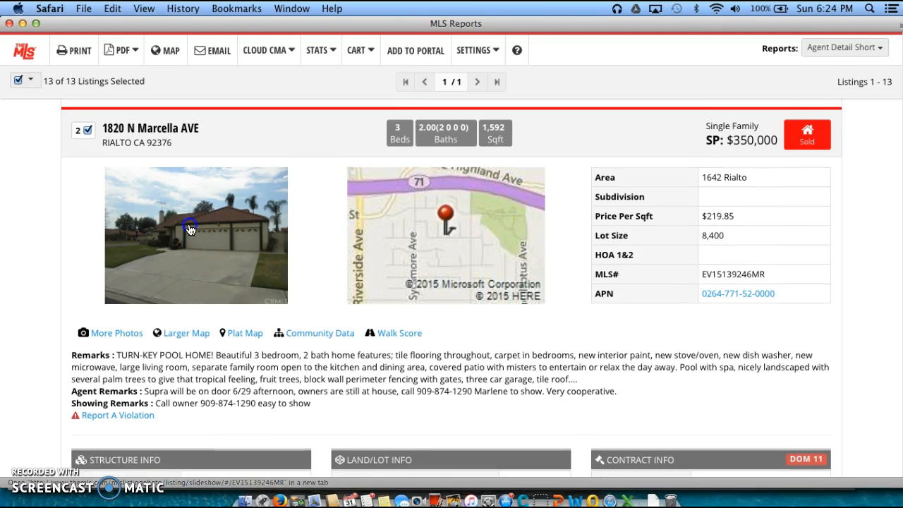
pyautogui.click(227, 252)
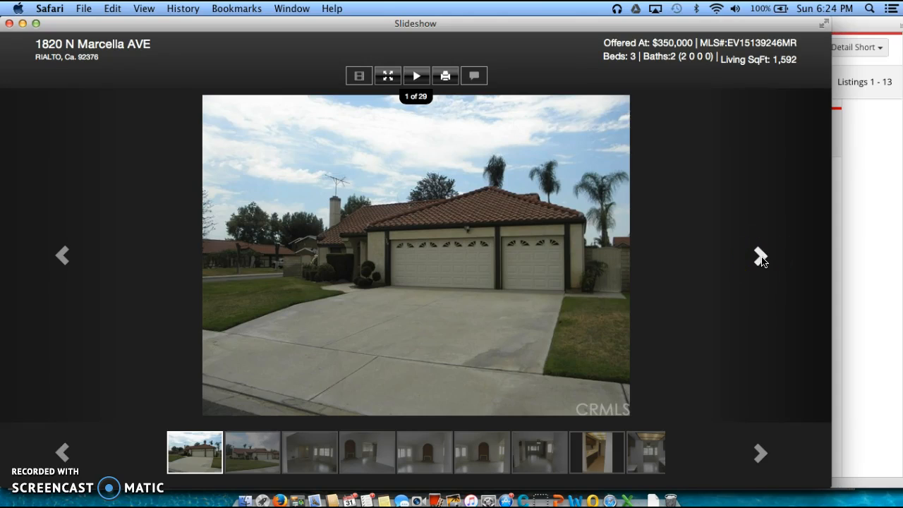
# Page through the Marcella AVE photos to the last one, 29 of 29, the backyard pool
pyautogui.click(760, 257)
pyautogui.click(760, 257)
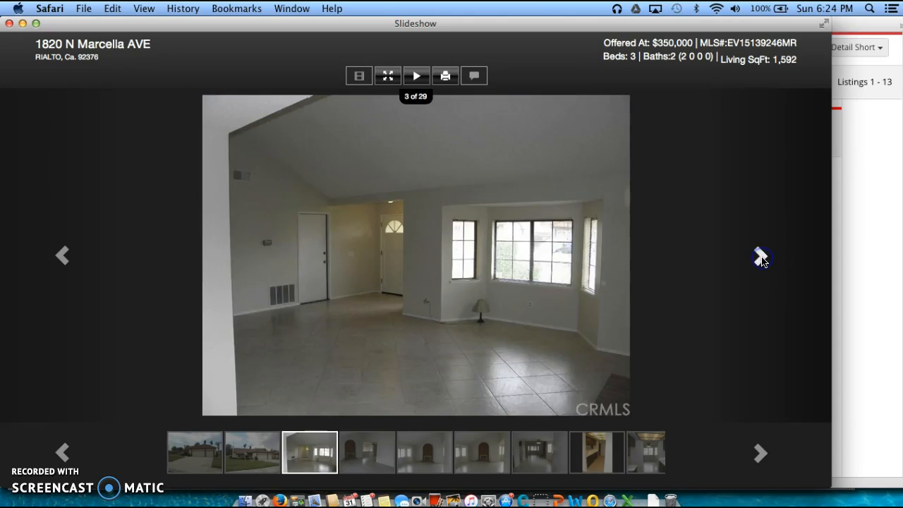
pyautogui.click(759, 257)
pyautogui.click(760, 257)
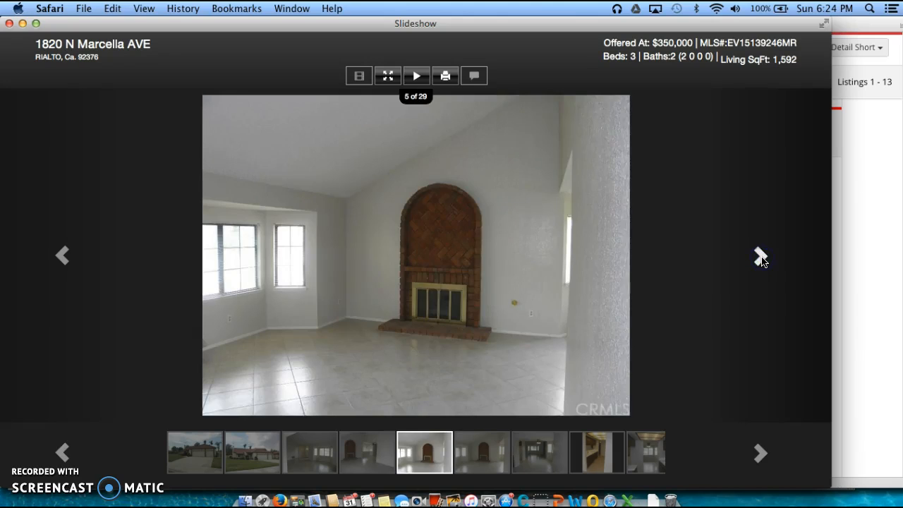
pyautogui.click(760, 257)
pyautogui.click(760, 257)
pyautogui.click(760, 256)
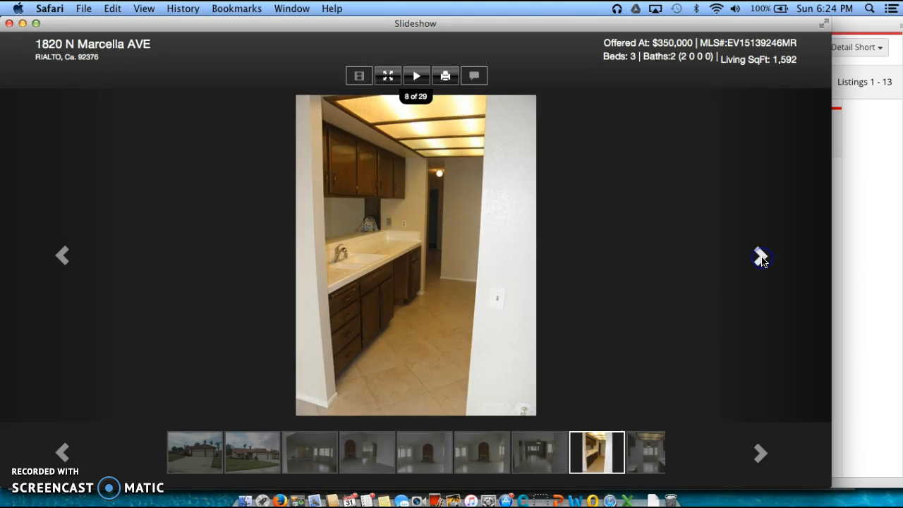
pyautogui.click(760, 257)
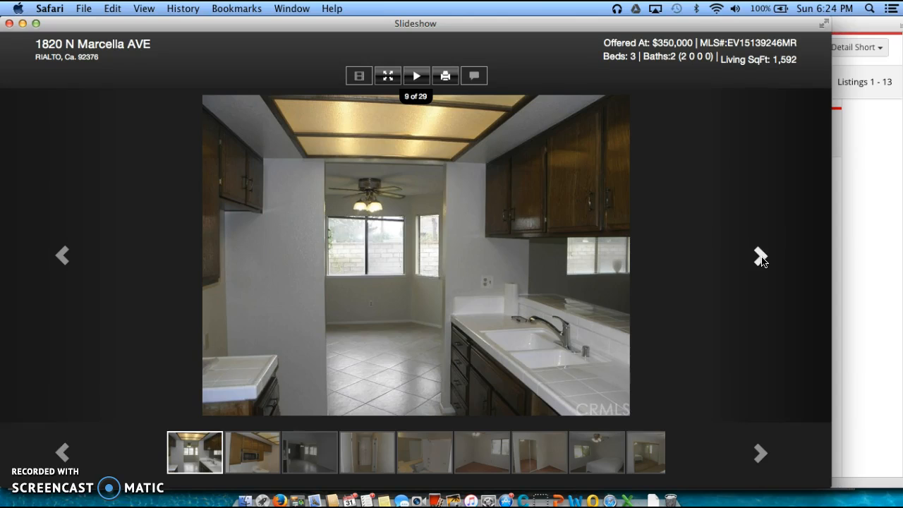
pyautogui.click(760, 258)
pyautogui.click(760, 258)
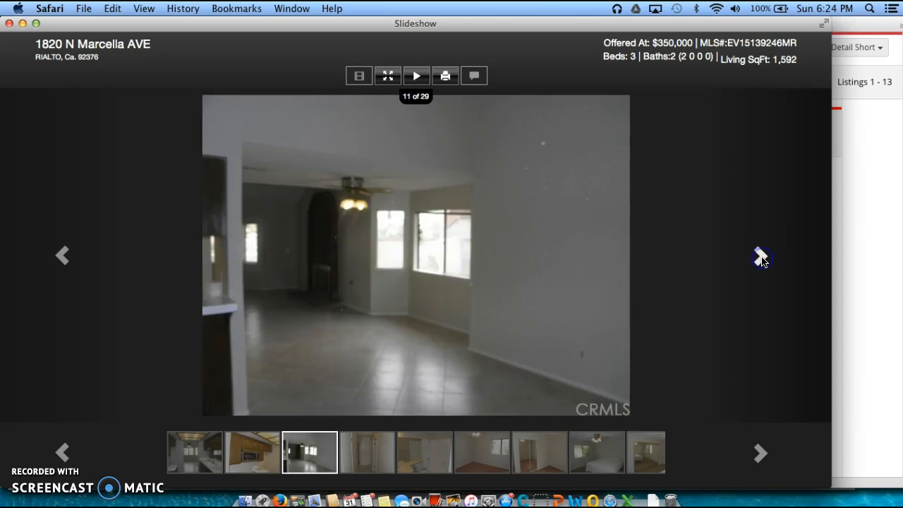
pyautogui.click(760, 258)
pyautogui.click(761, 259)
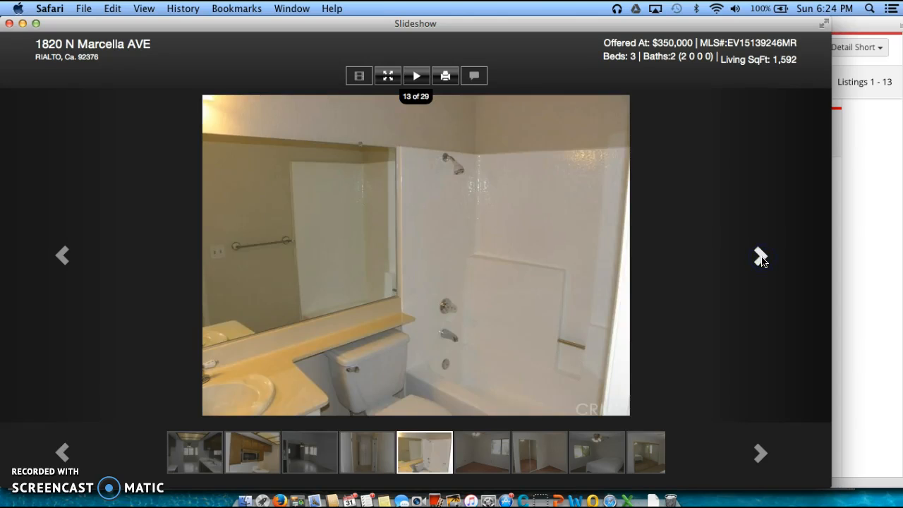
pyautogui.click(760, 258)
pyautogui.click(760, 258)
pyautogui.click(761, 258)
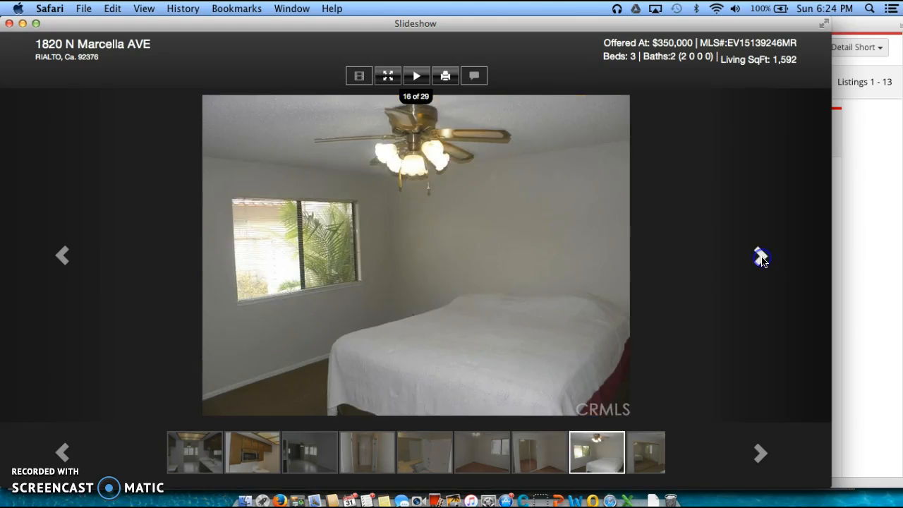
pyautogui.click(760, 258)
pyautogui.click(760, 258)
pyautogui.click(760, 258)
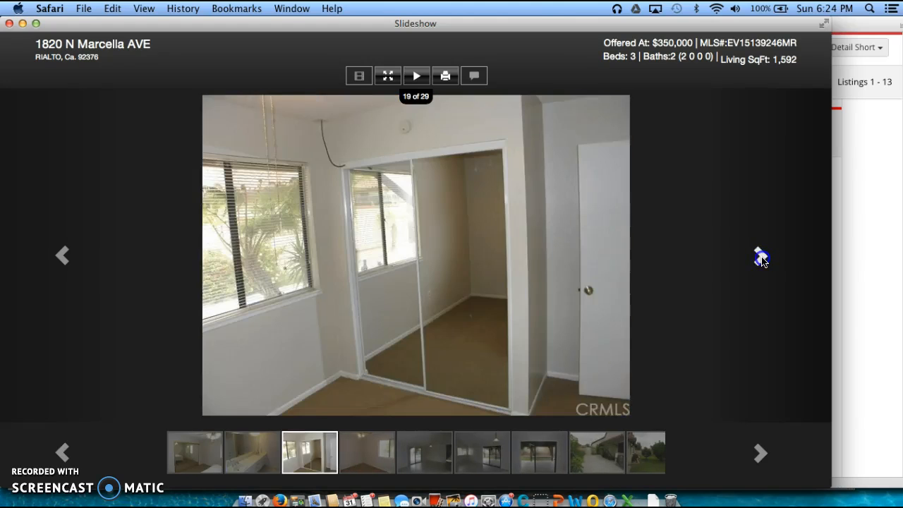
pyautogui.click(760, 258)
pyautogui.click(760, 258)
pyautogui.click(761, 258)
pyautogui.click(760, 258)
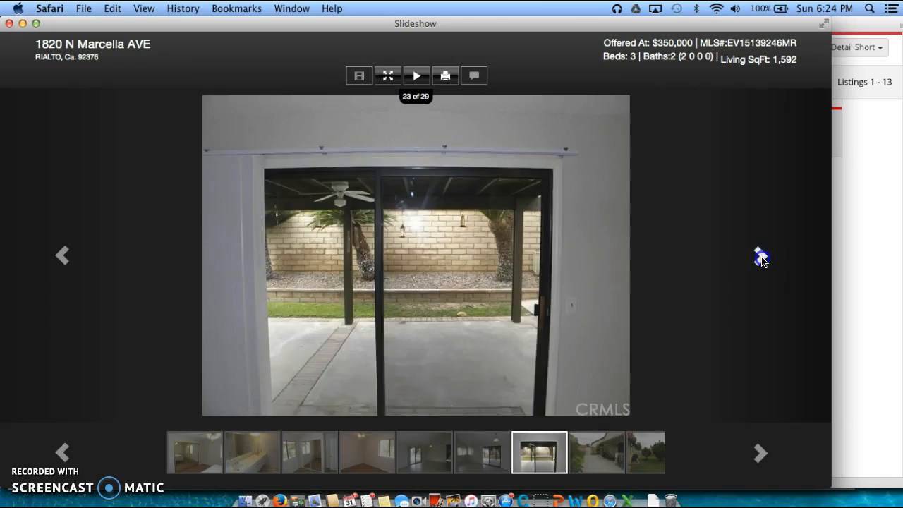
pyautogui.click(760, 258)
pyautogui.click(760, 258)
pyautogui.click(760, 258)
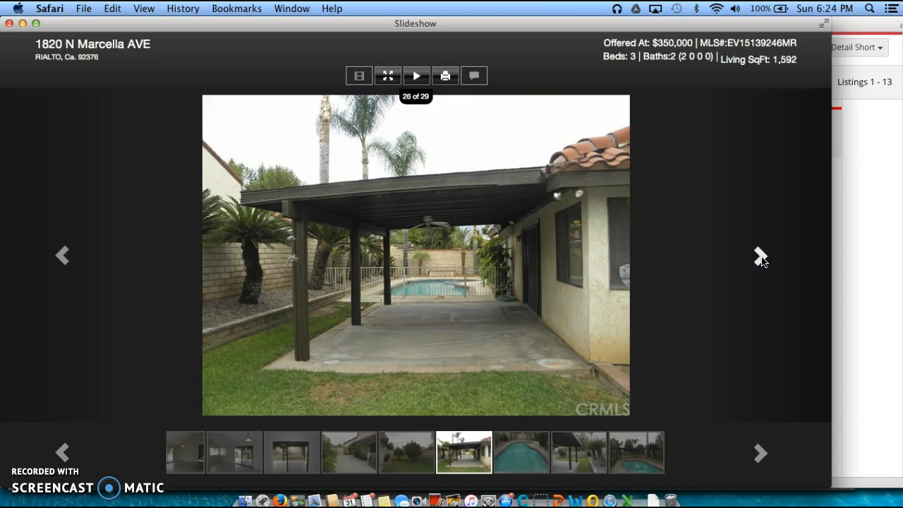
pyautogui.click(760, 258)
pyautogui.click(760, 258)
pyautogui.click(760, 258)
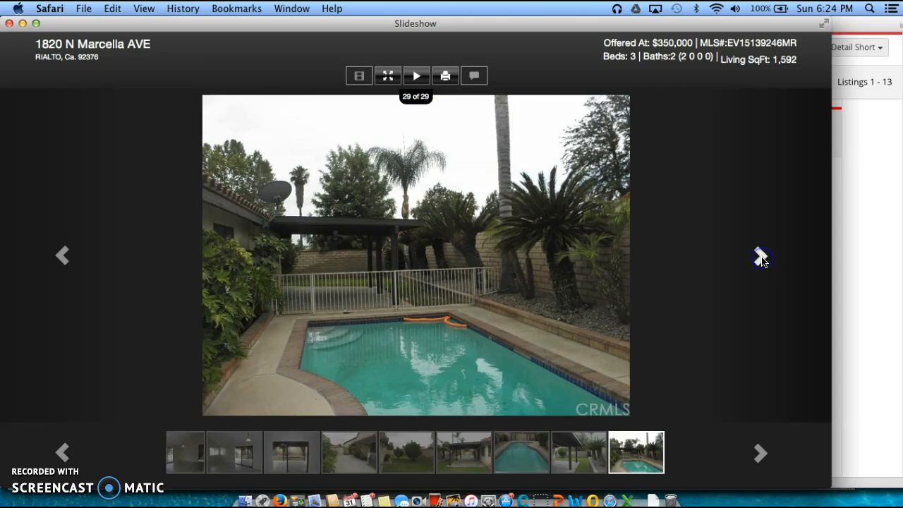
pyautogui.click(9, 23)
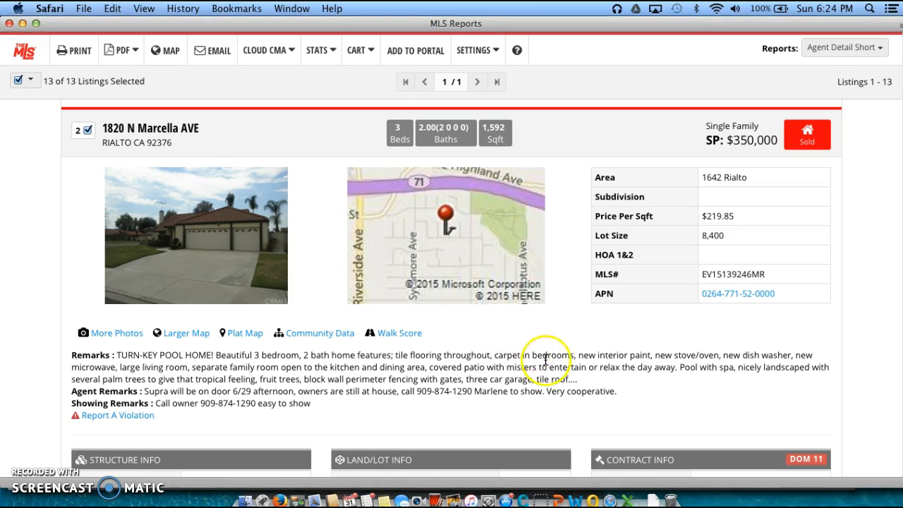
pyautogui.scroll(-1, 557, 372)
pyautogui.scroll(-15, 557, 373)
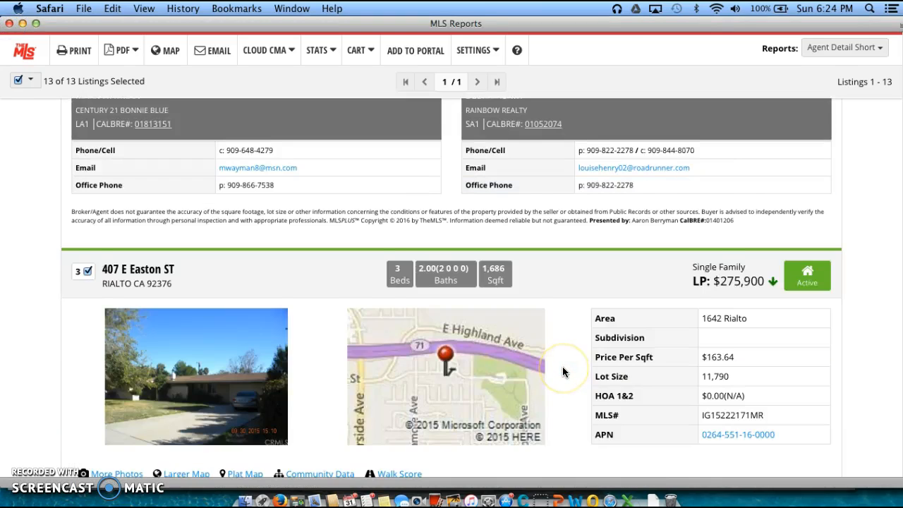
pyautogui.scroll(-10, 562, 372)
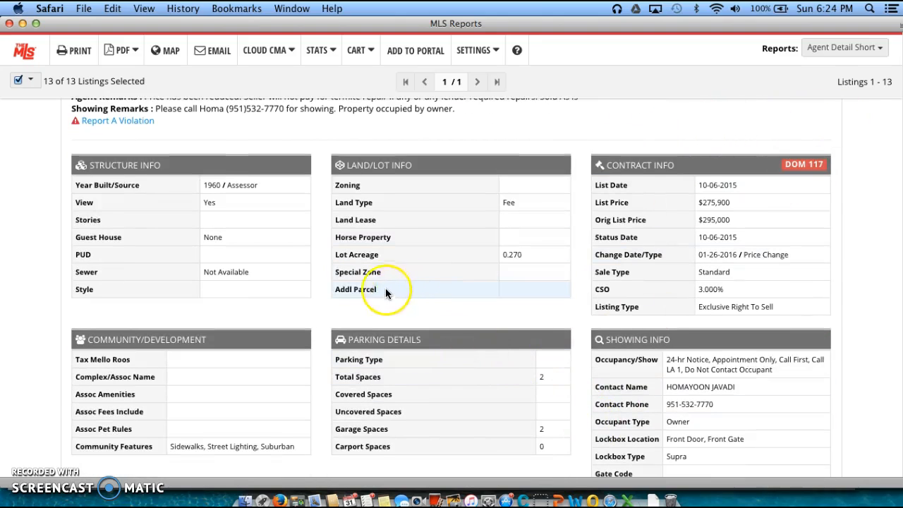
pyautogui.scroll(2, 271, 240)
pyautogui.scroll(3, 270, 240)
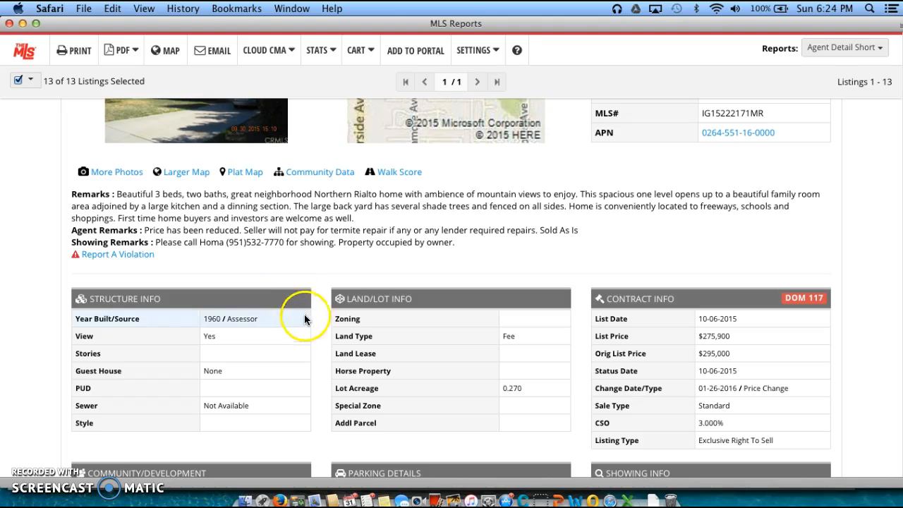
pyautogui.scroll(5, 306, 272)
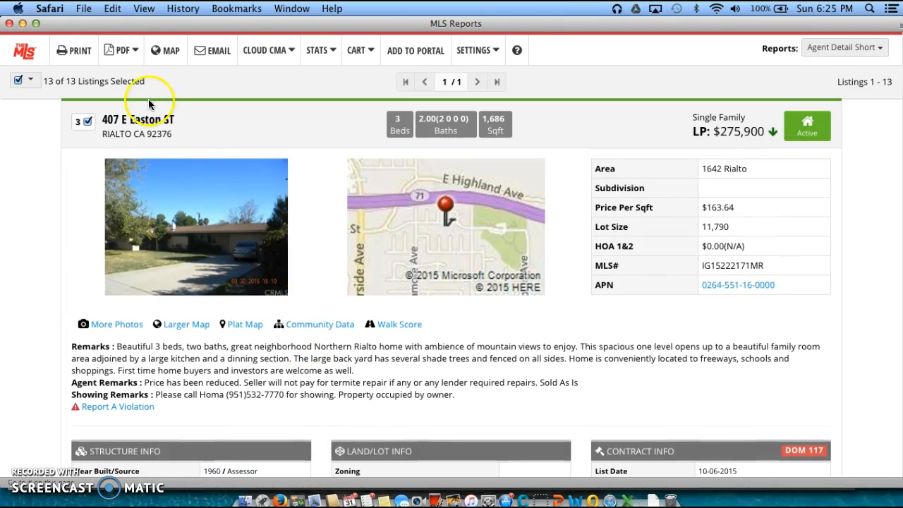
# Export the report as a PDF without photo gallery (max. 30 listings) and scroll through it
pyautogui.click(137, 51)
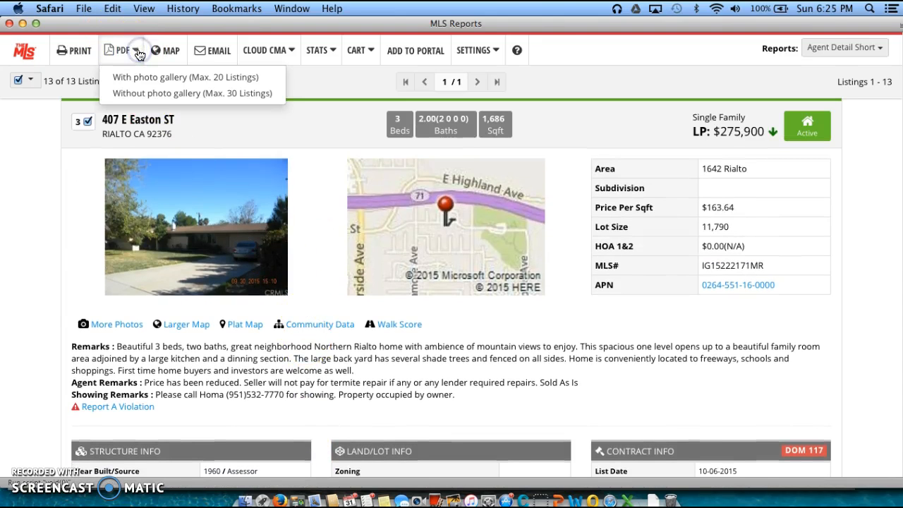
pyautogui.click(144, 92)
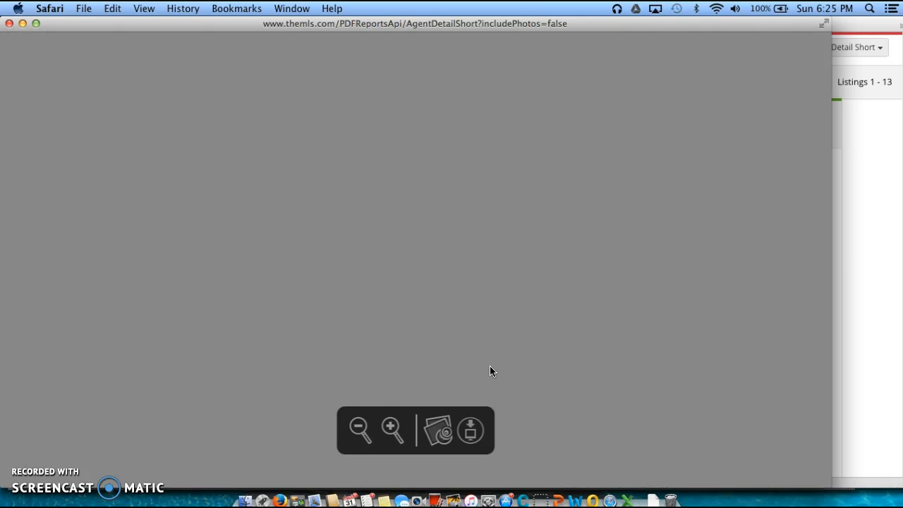
pyautogui.scroll(-20, 613, 417)
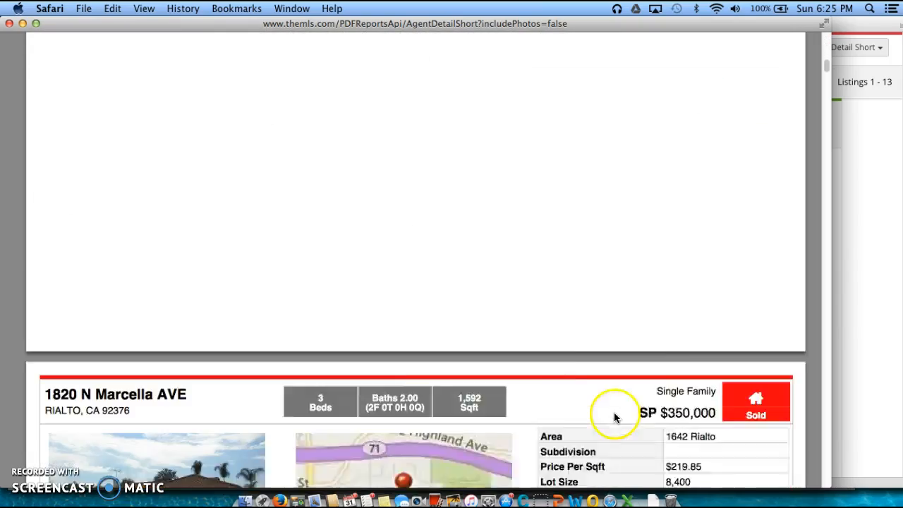
pyautogui.scroll(-12, 613, 417)
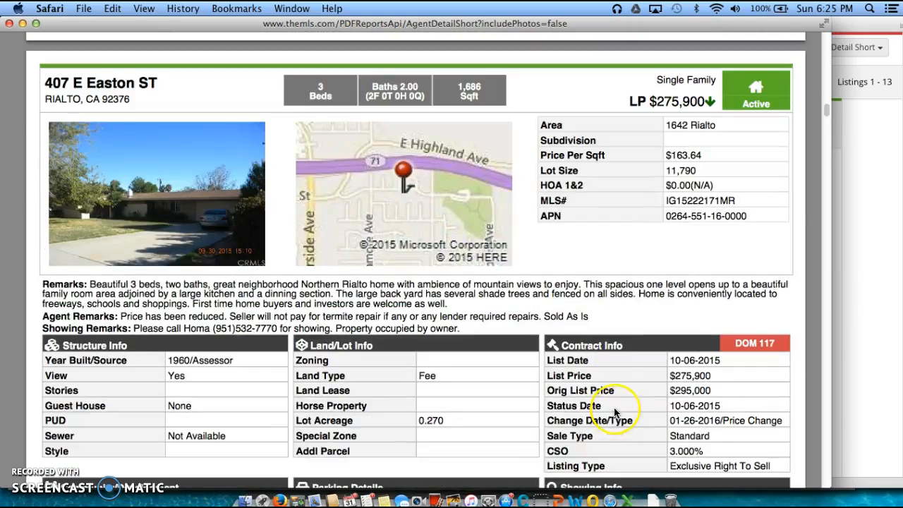
pyautogui.scroll(-20, 613, 412)
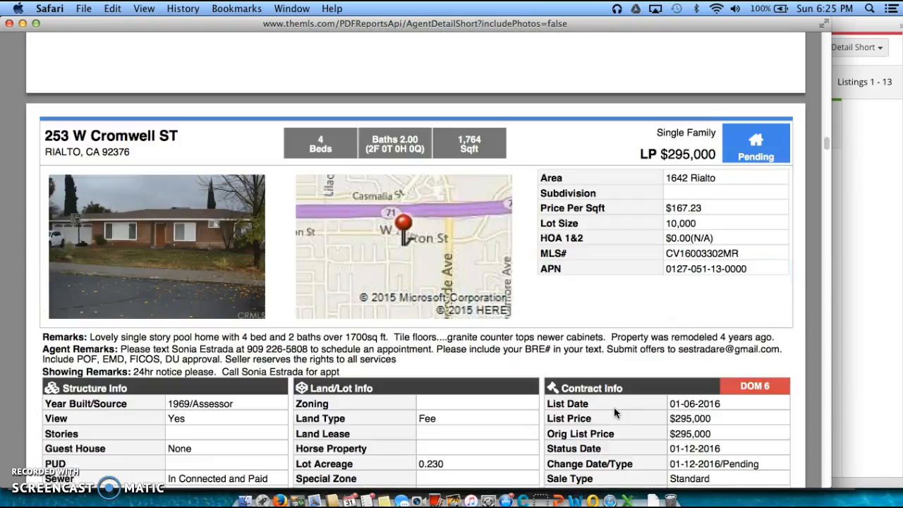
pyautogui.scroll(-20, 613, 407)
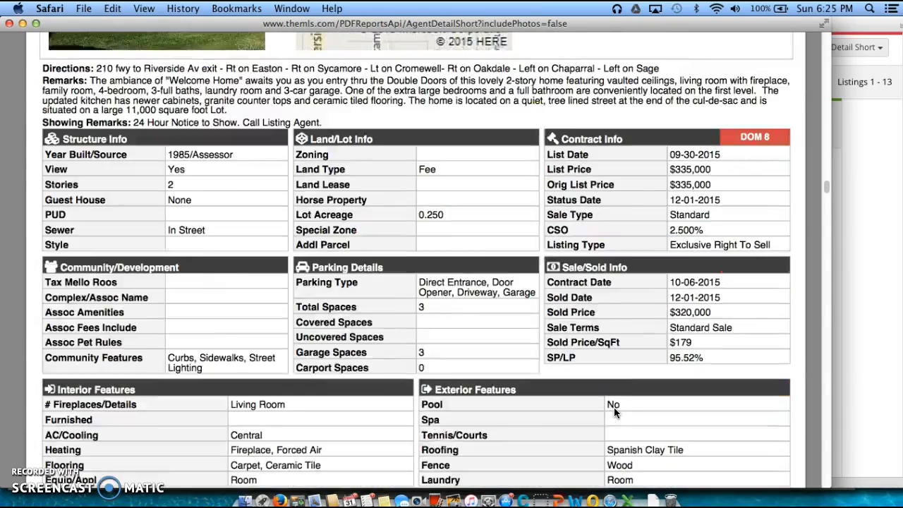
pyautogui.scroll(-15, 615, 408)
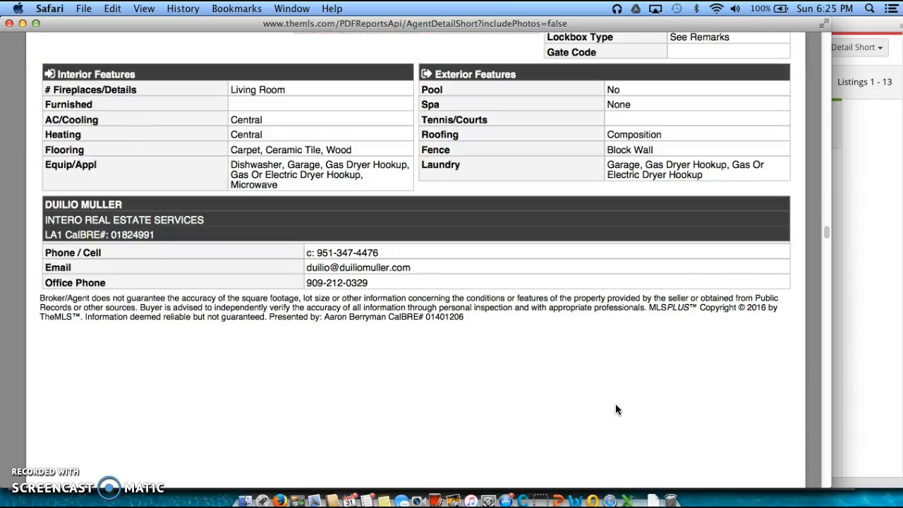
pyautogui.scroll(-3, 615, 409)
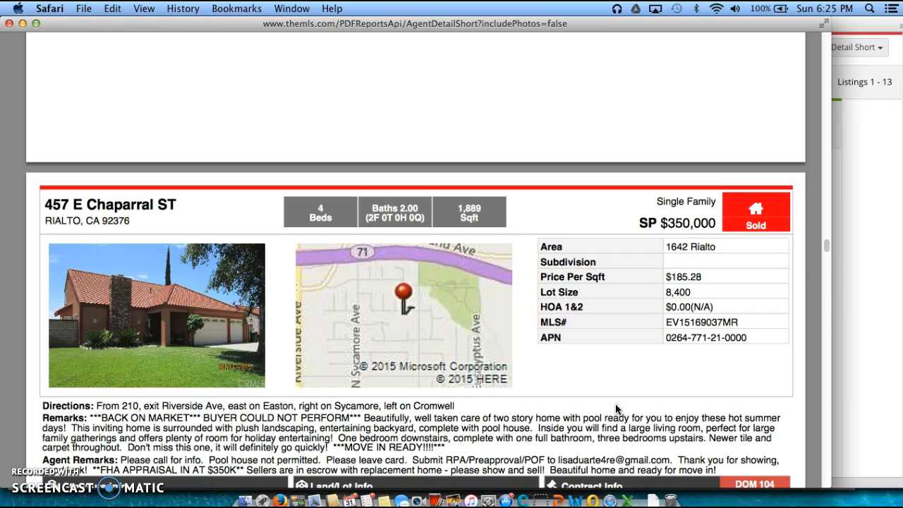
pyautogui.scroll(-2, 615, 409)
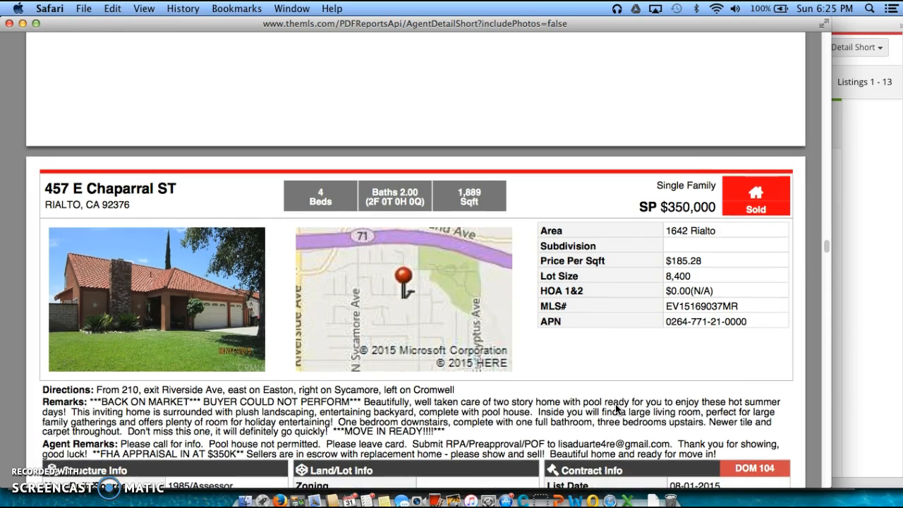
pyautogui.scroll(-2, 616, 409)
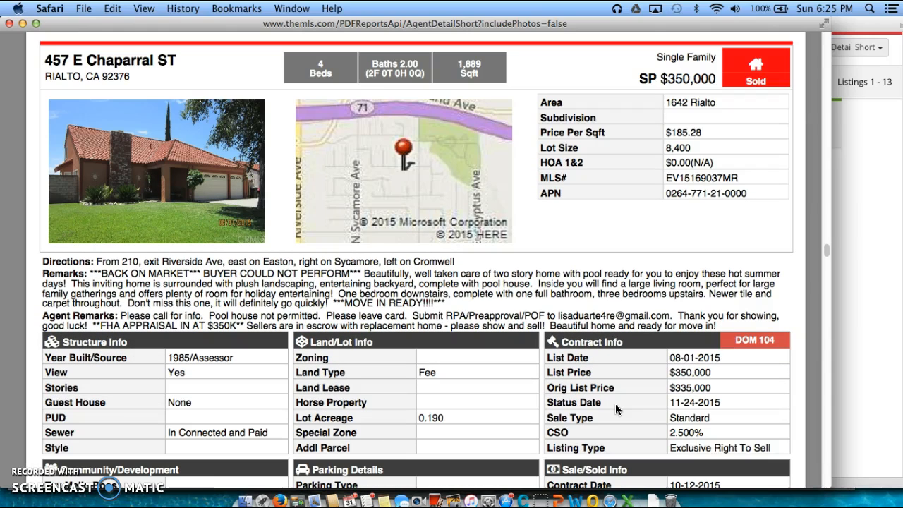
pyautogui.scroll(-15, 615, 403)
pyautogui.scroll(-15, 614, 405)
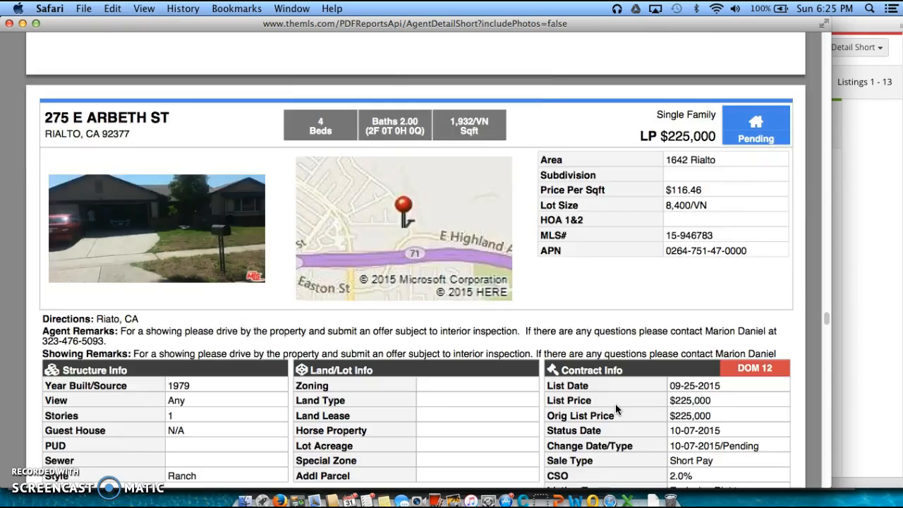
pyautogui.scroll(-4, 615, 404)
pyautogui.click(615, 402)
pyautogui.click(835, 305)
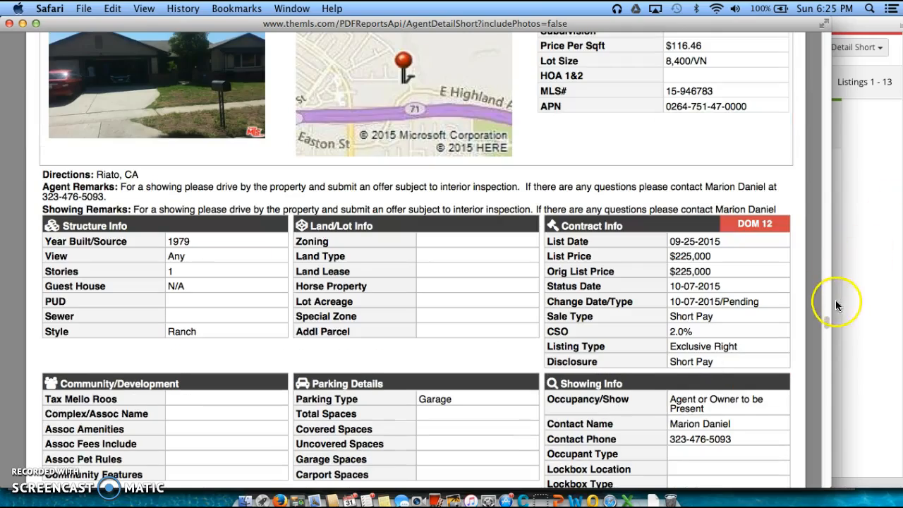
pyautogui.moveTo(824, 319); pyautogui.dragTo(842, 483)
pyautogui.scroll(6, 471, 264)
pyautogui.scroll(20, 471, 262)
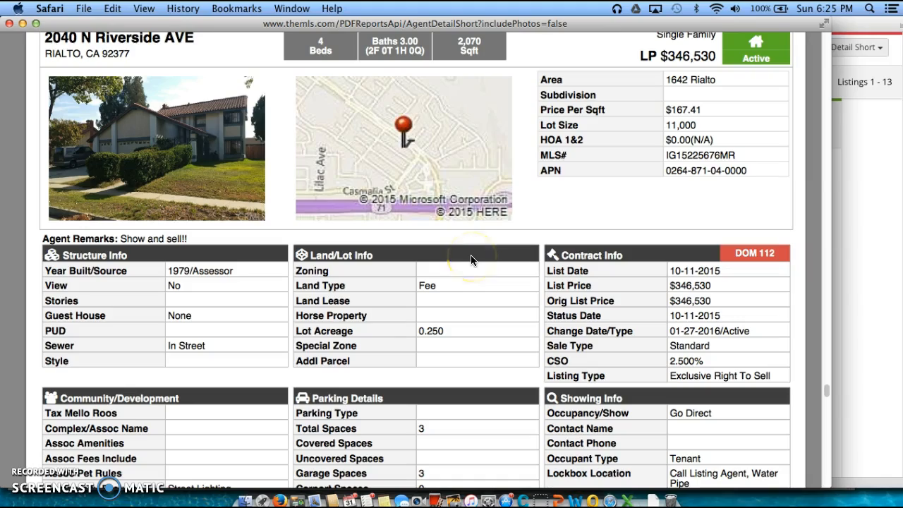
pyautogui.scroll(10, 457, 260)
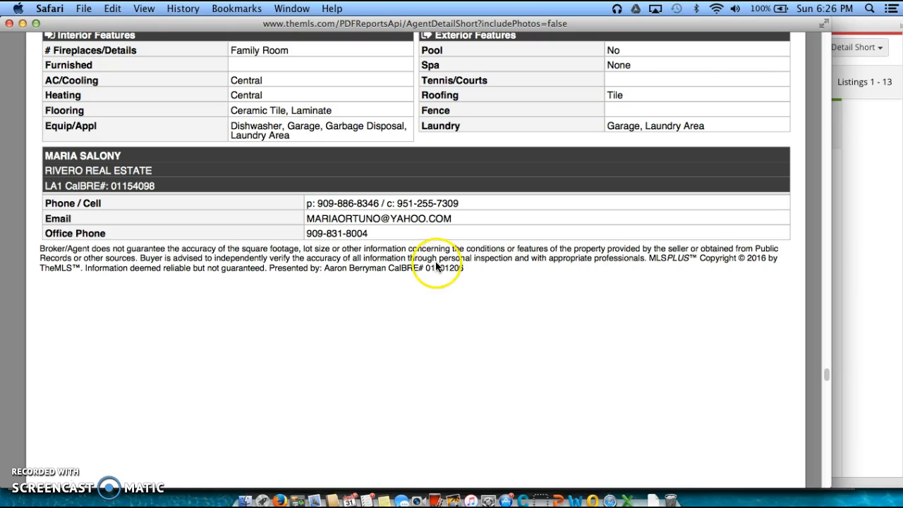
pyautogui.scroll(10, 434, 228)
pyautogui.scroll(5, 435, 230)
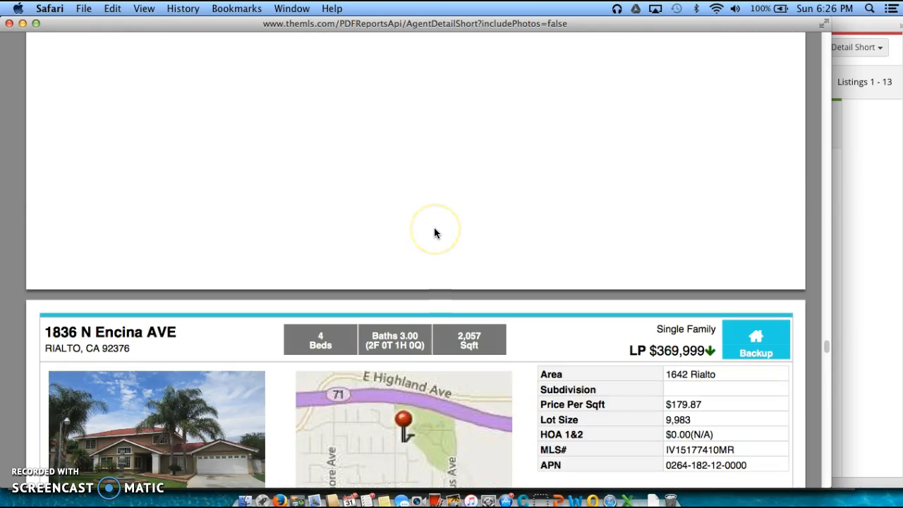